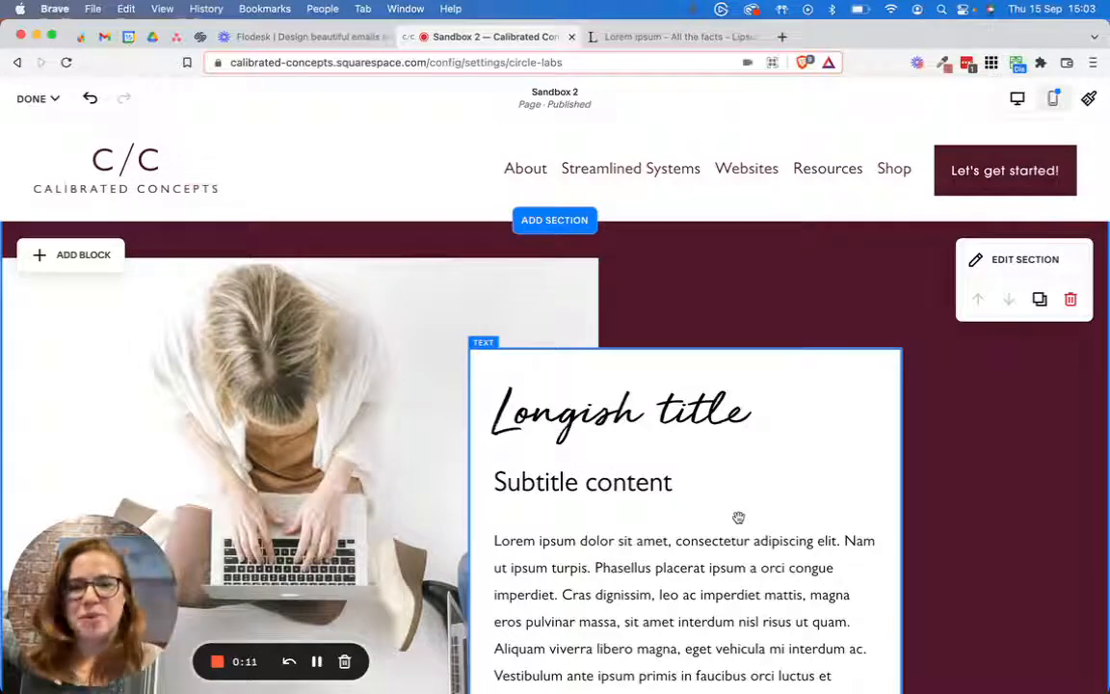
# Look over the existing section's layout of a large photo, overlapping white text card and Learn more button.
pyautogui.scroll(-5, 949, 434)
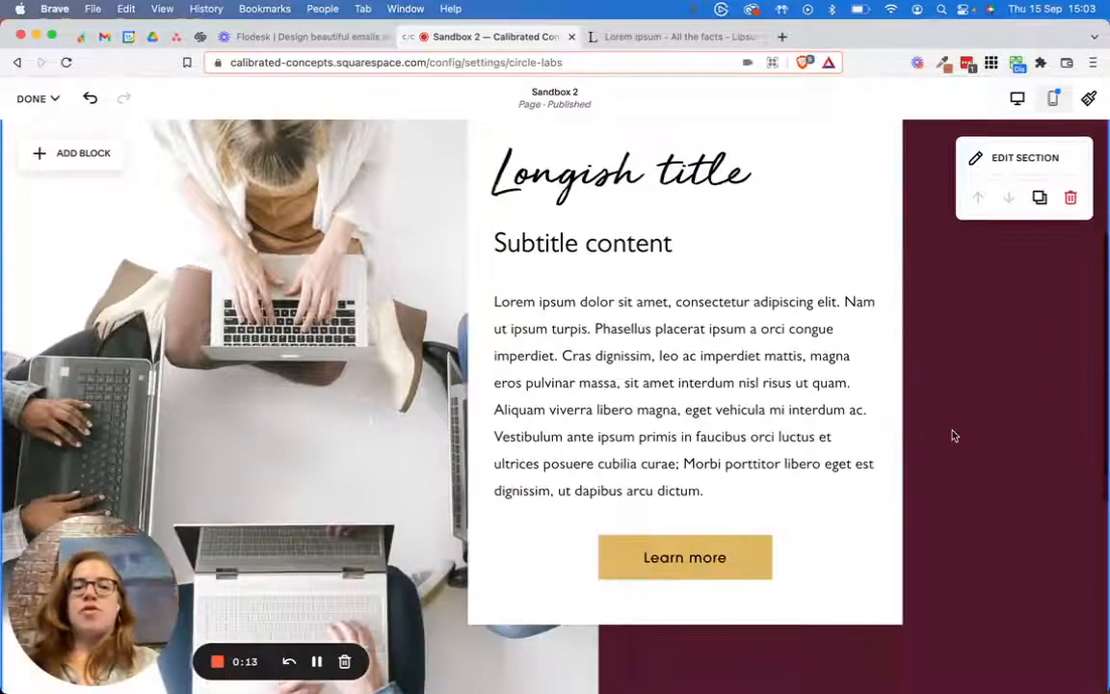
pyautogui.scroll(4, 949, 436)
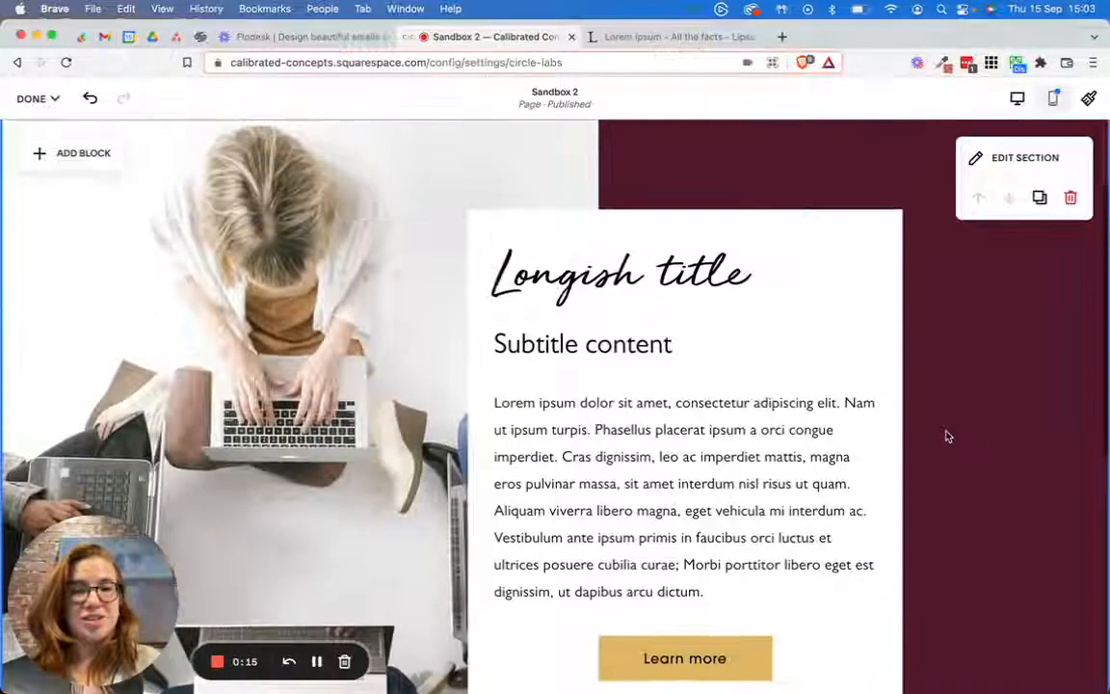
pyautogui.scroll(-8, 952, 436)
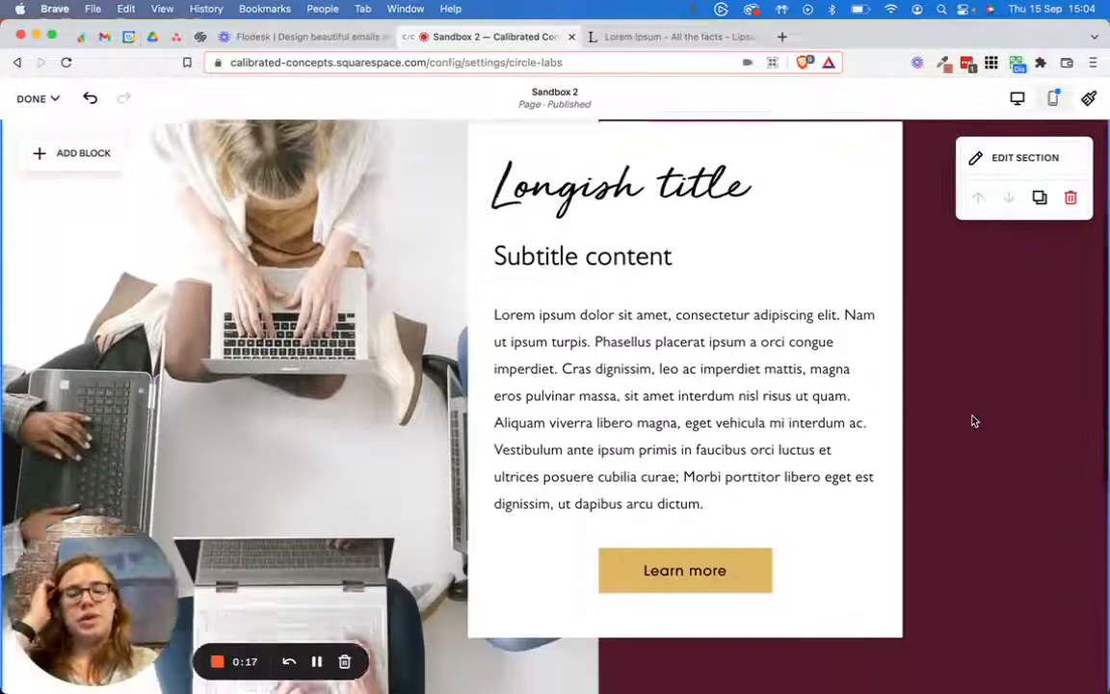
pyautogui.scroll(6, 892, 455)
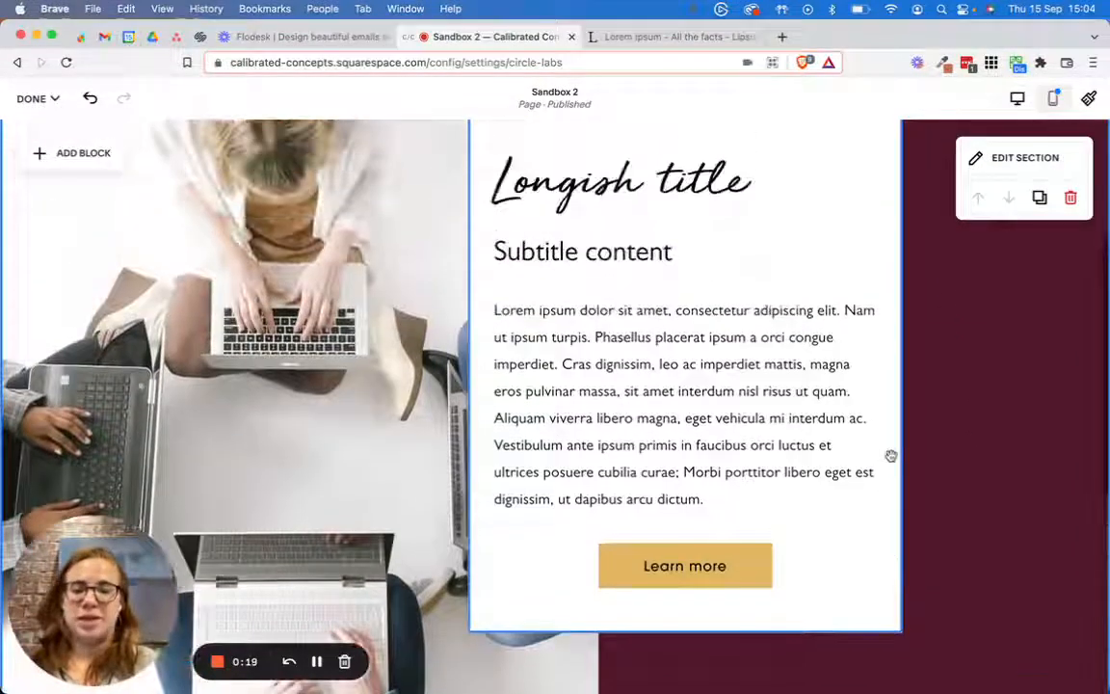
pyautogui.scroll(-1, 521, 432)
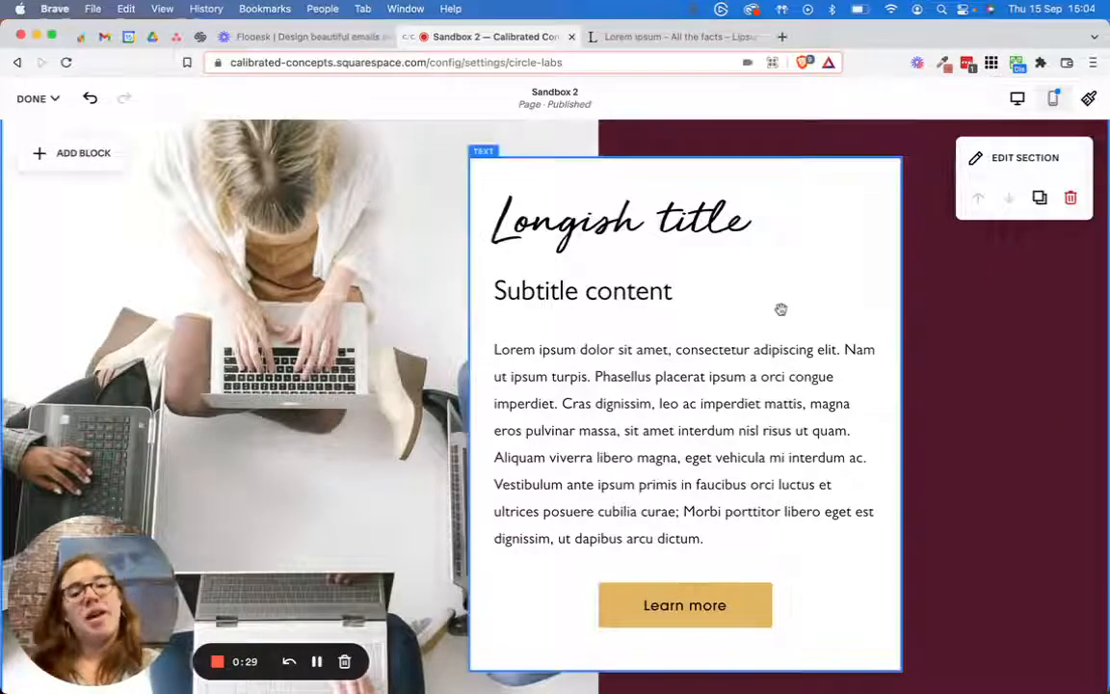
# Duplicate the section and move the copy's photo to the section's right edge.
pyautogui.scroll(-5, 782, 308)
pyautogui.scroll(2, 786, 309)
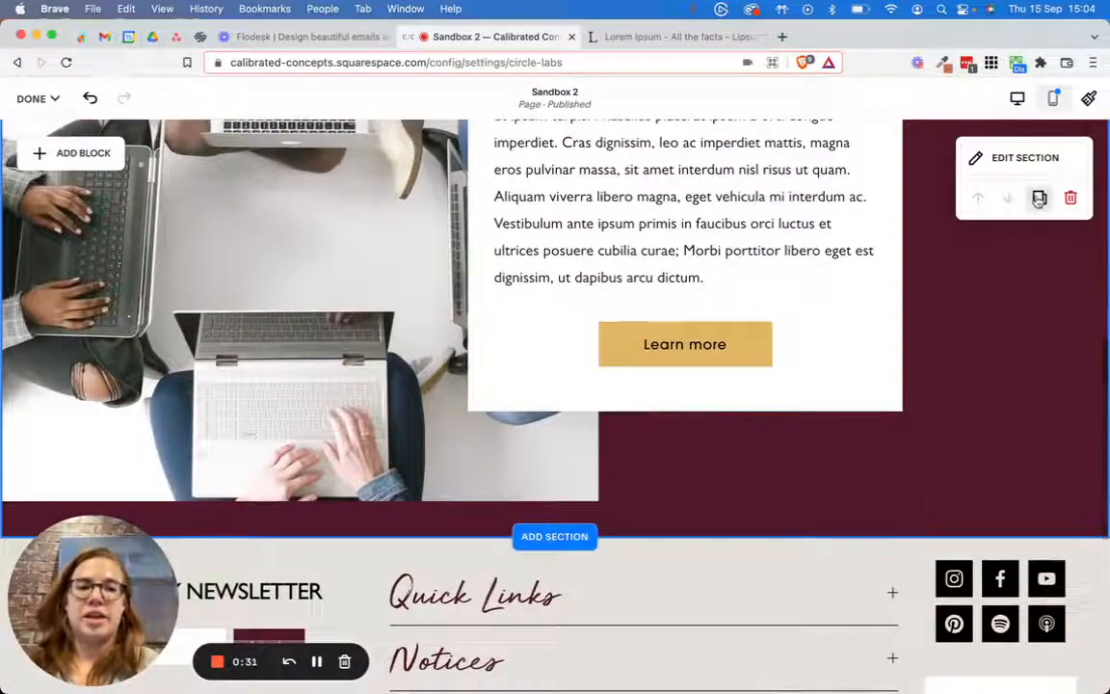
pyautogui.click(1038, 198)
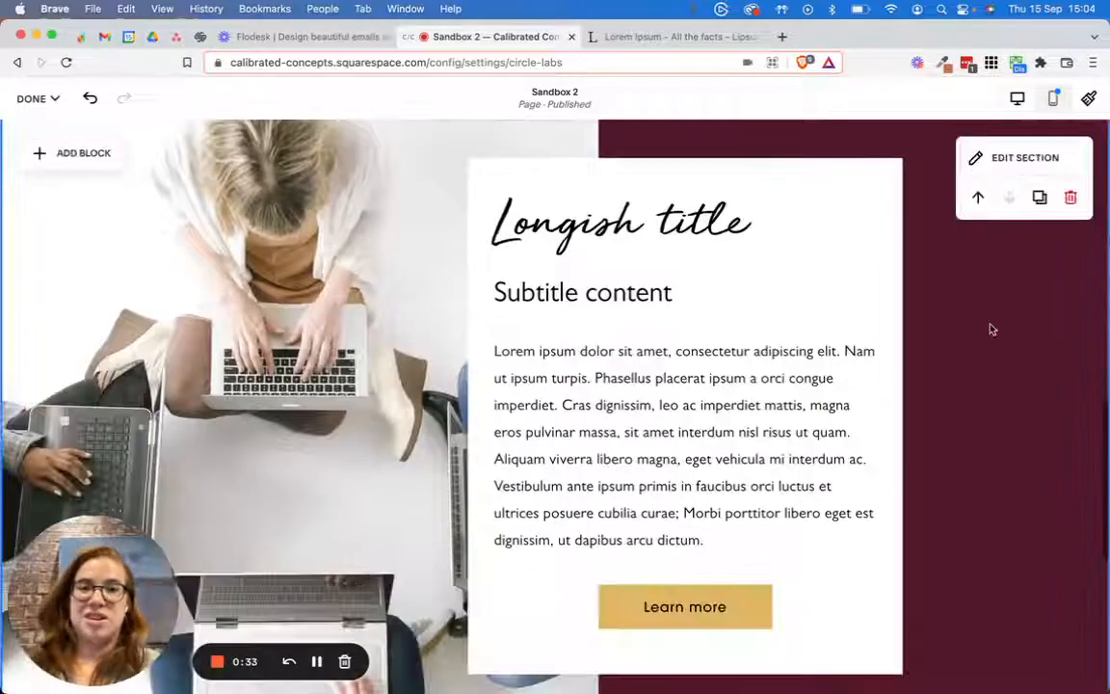
pyautogui.moveTo(280, 318); pyautogui.dragTo(810, 347)
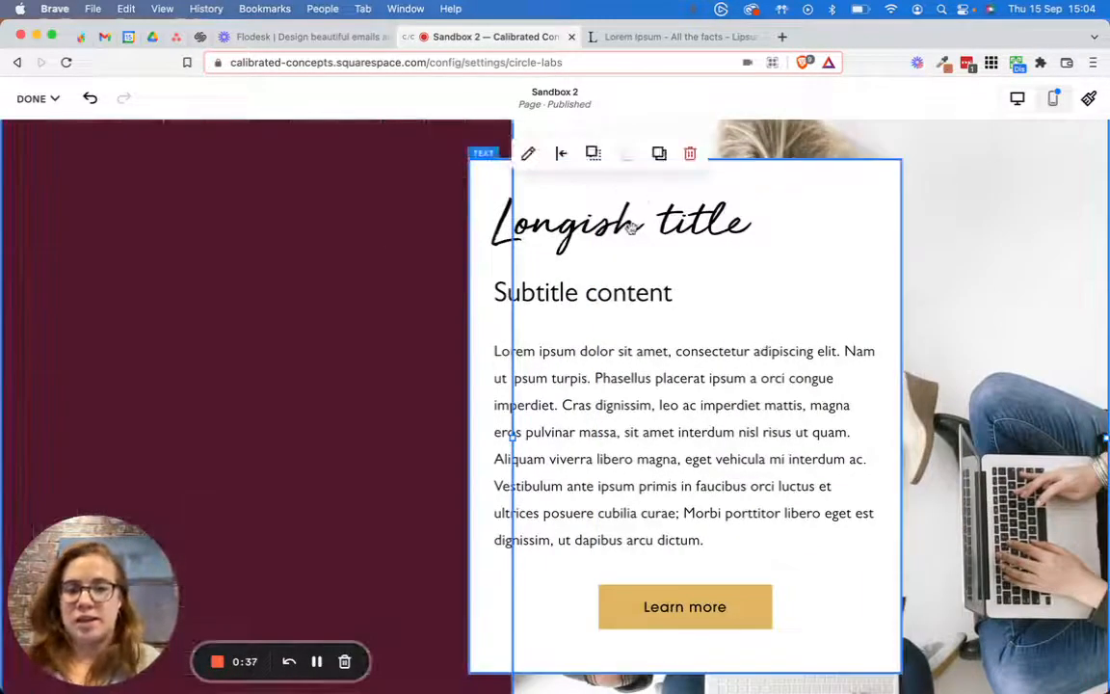
# Move the copy's text card to the section's left edge and place the Learn more button back on it.
pyautogui.click(725, 576)
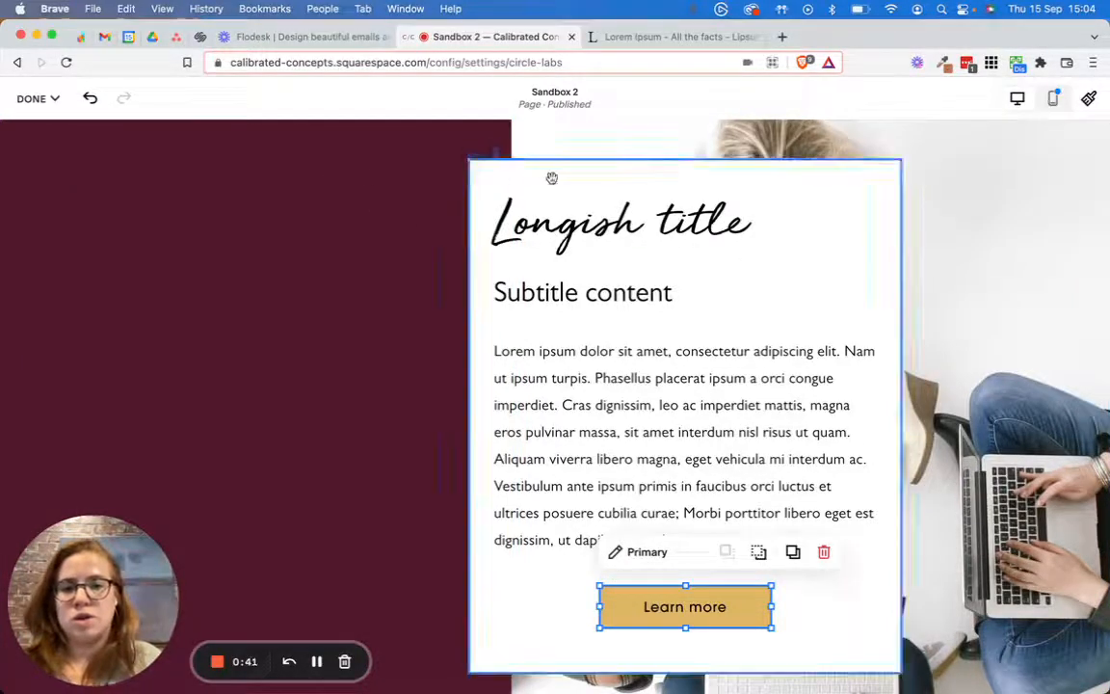
pyautogui.moveTo(551, 178); pyautogui.dragTo(404, 334)
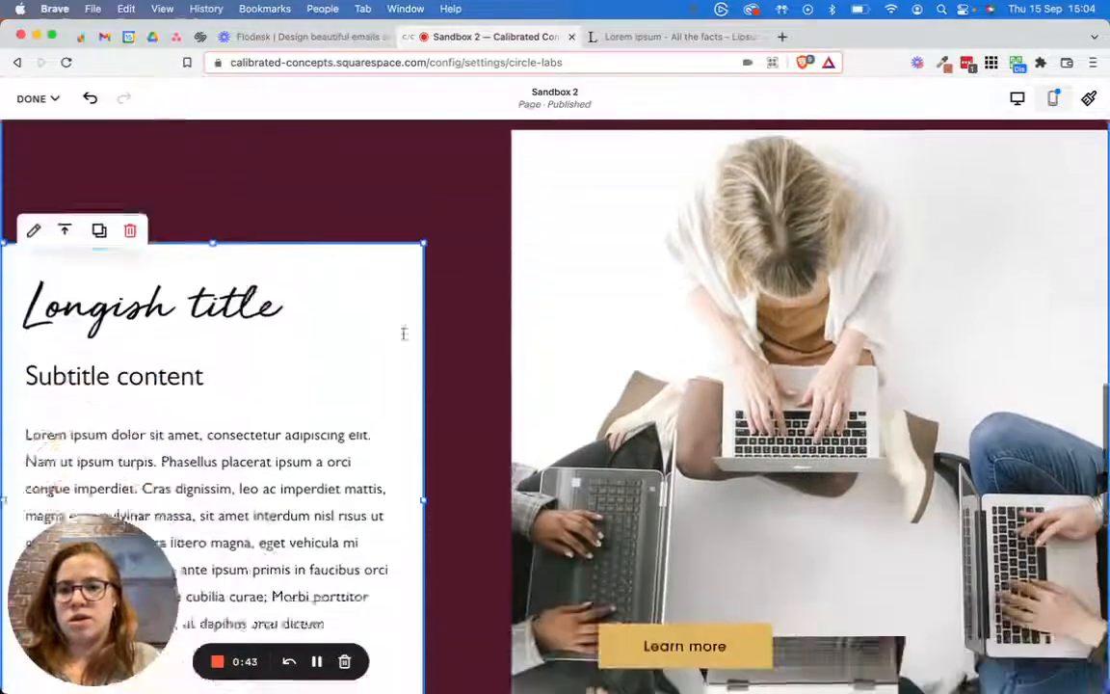
pyautogui.scroll(-5, 403, 334)
pyautogui.moveTo(679, 379); pyautogui.dragTo(182, 412)
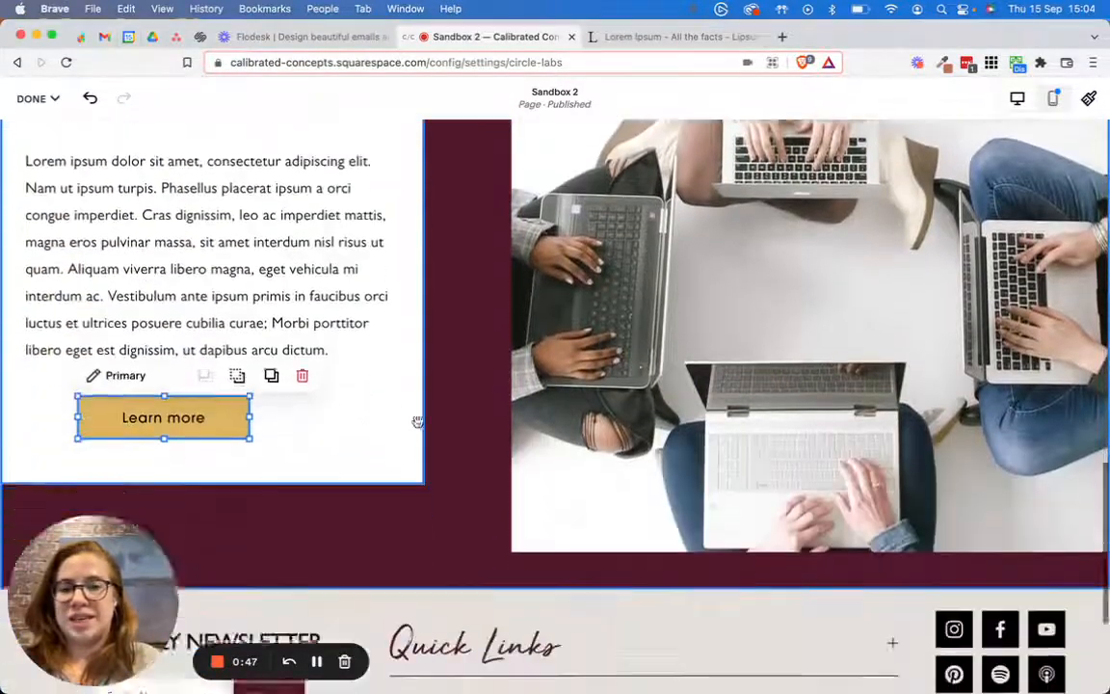
# Compare the original and mirrored sections, and remove the mirrored copy from the page.
pyautogui.scroll(-2, 434, 420)
pyautogui.scroll(15, 738, 463)
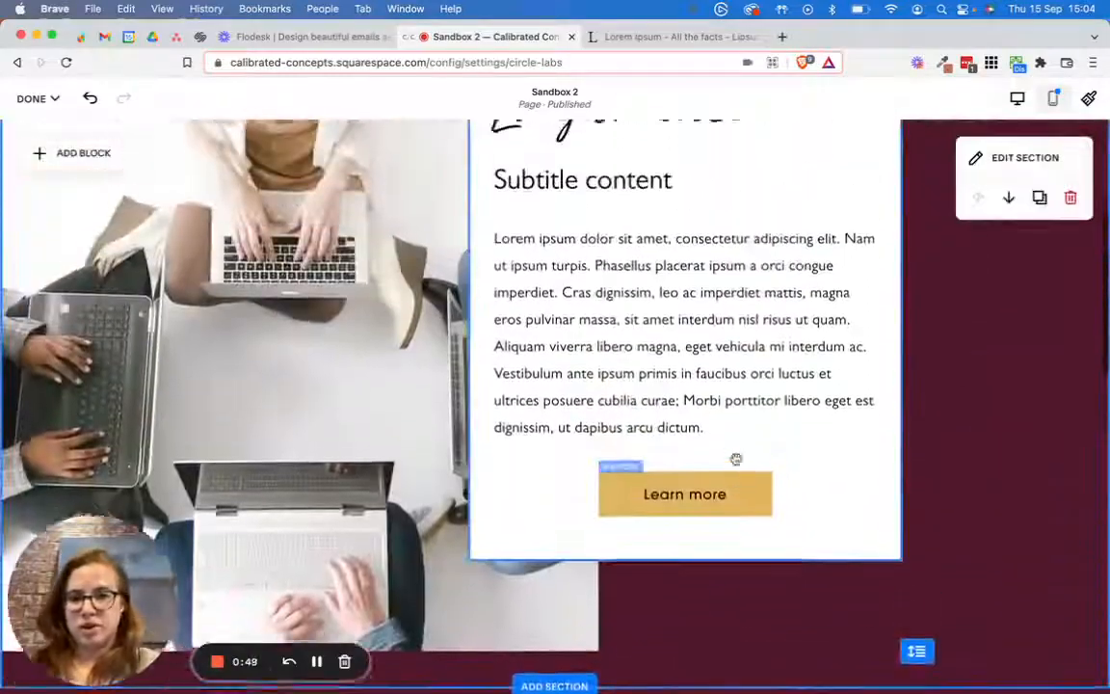
pyautogui.scroll(3, 734, 458)
pyautogui.scroll(-10, 733, 458)
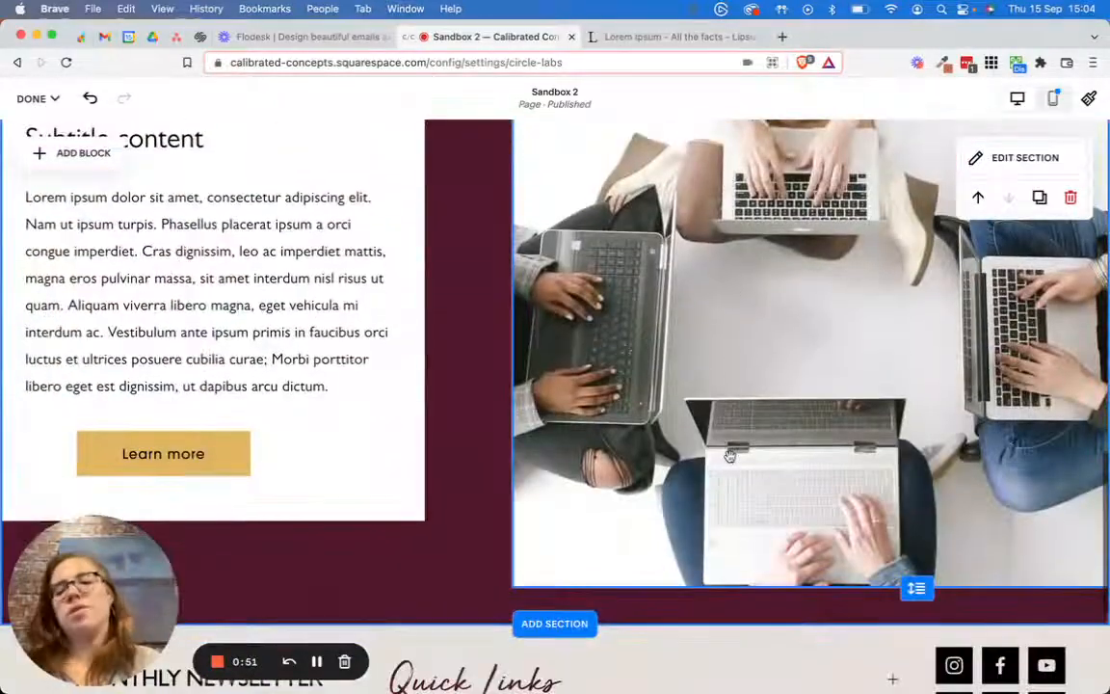
pyautogui.scroll(-3, 729, 456)
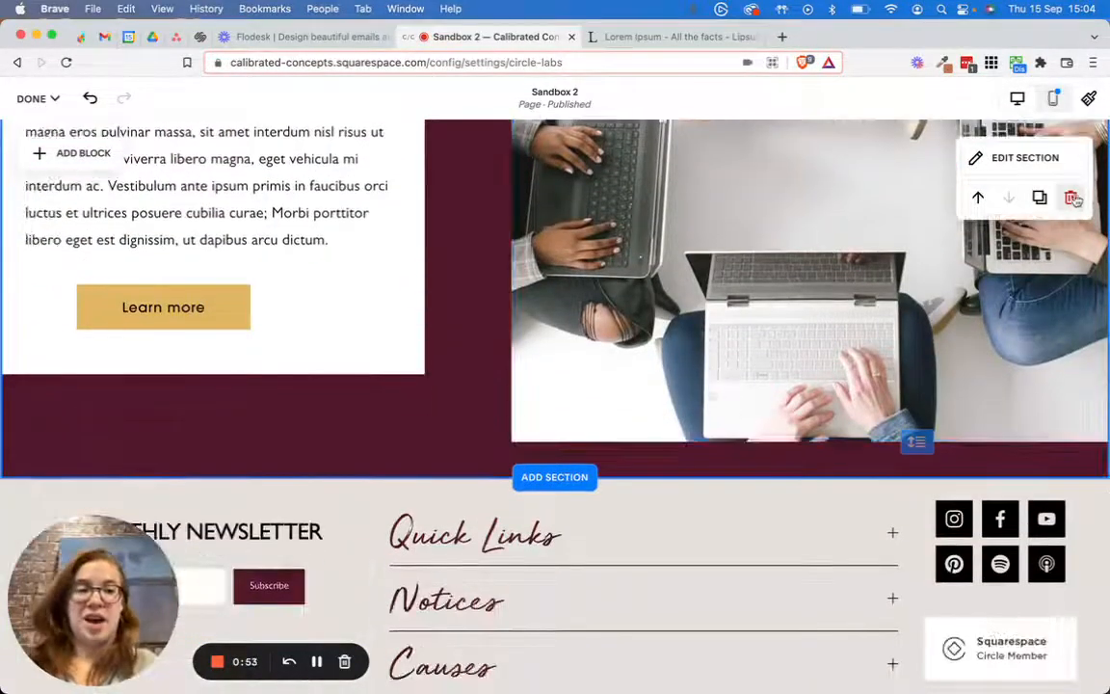
pyautogui.scroll(3, 631, 265)
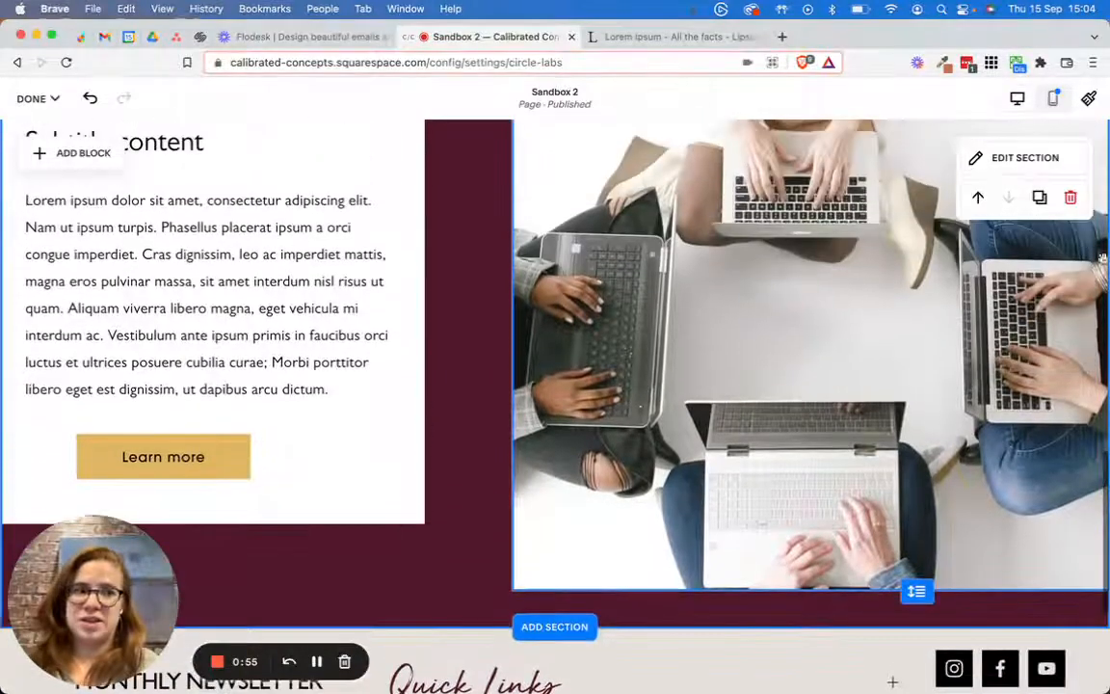
pyautogui.click(1069, 197)
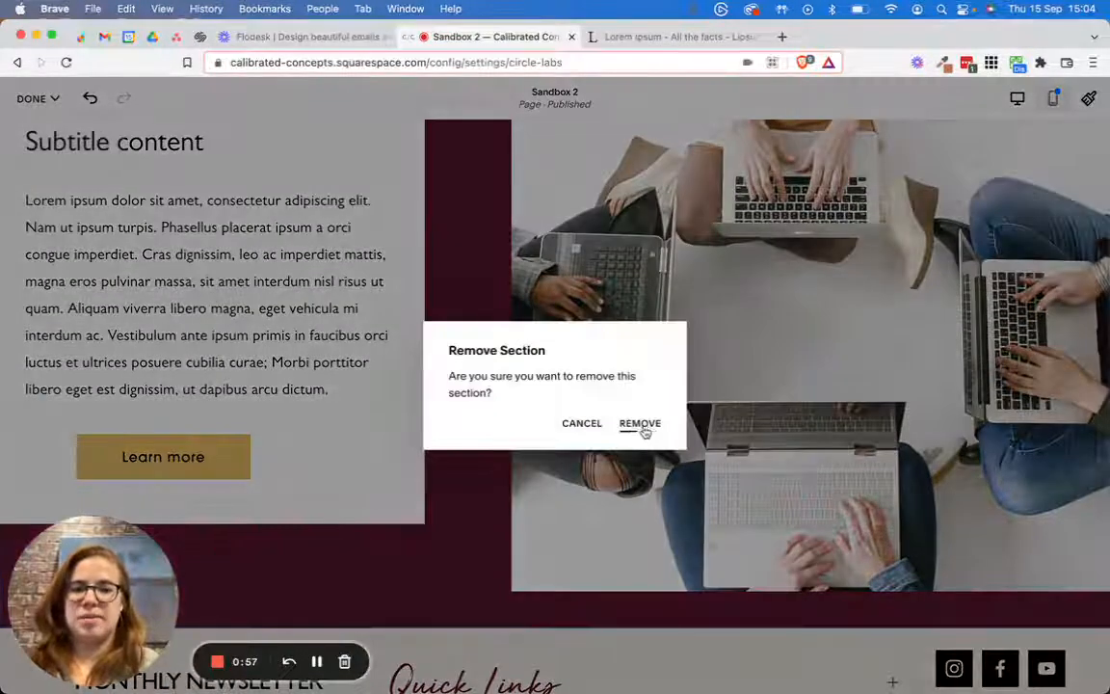
pyautogui.click(640, 425)
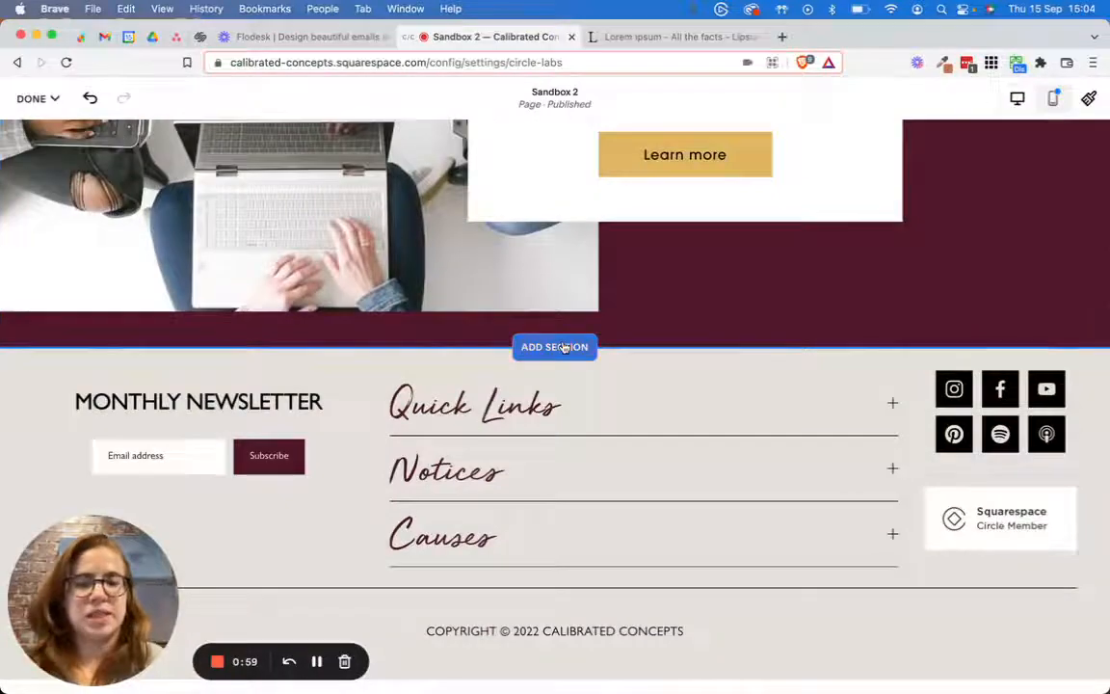
# Add a blank section between the existing section and the footer and insert an Image block in it.
pyautogui.click(564, 349)
pyautogui.click(141, 304)
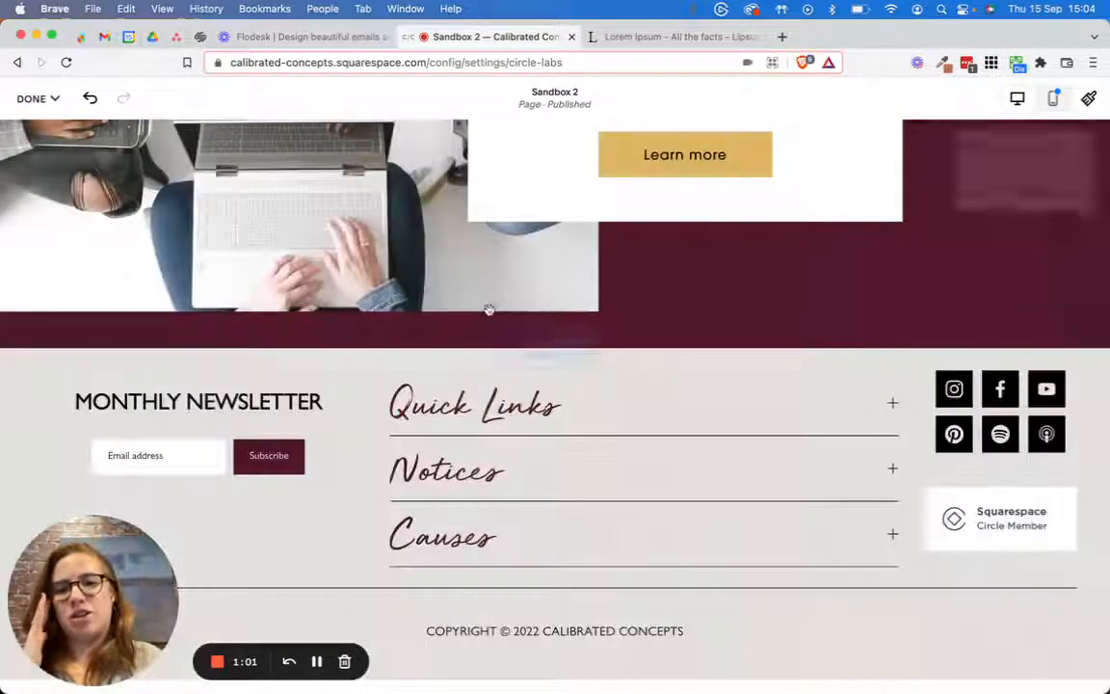
pyautogui.scroll(5, 569, 351)
pyautogui.scroll(-5, 582, 347)
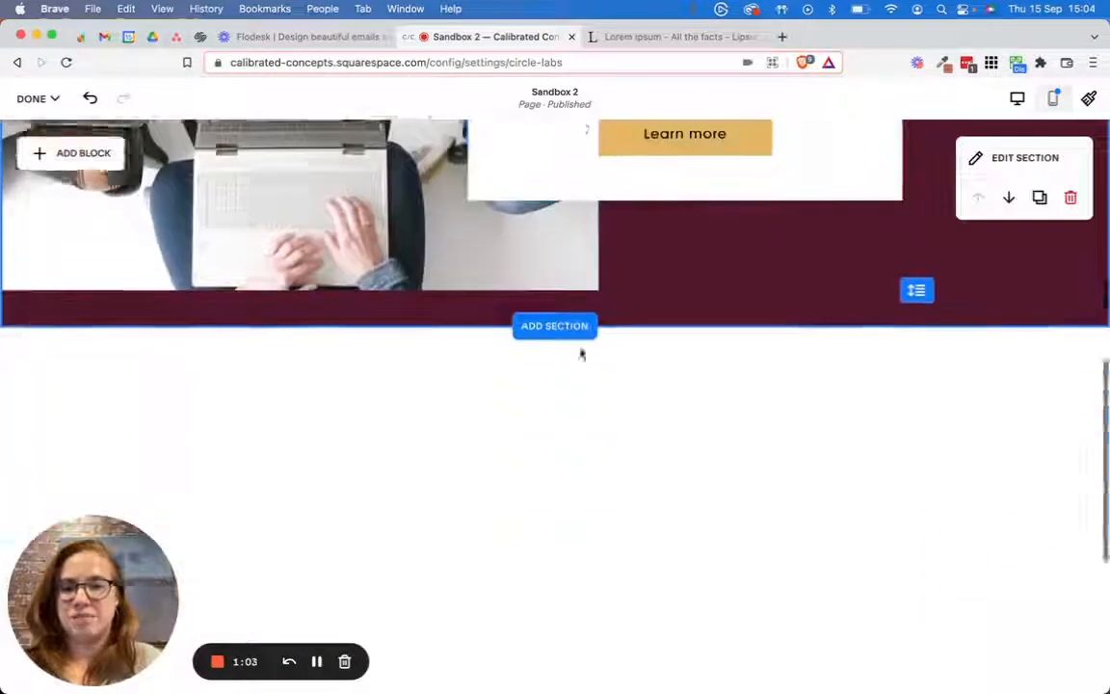
pyautogui.click(70, 339)
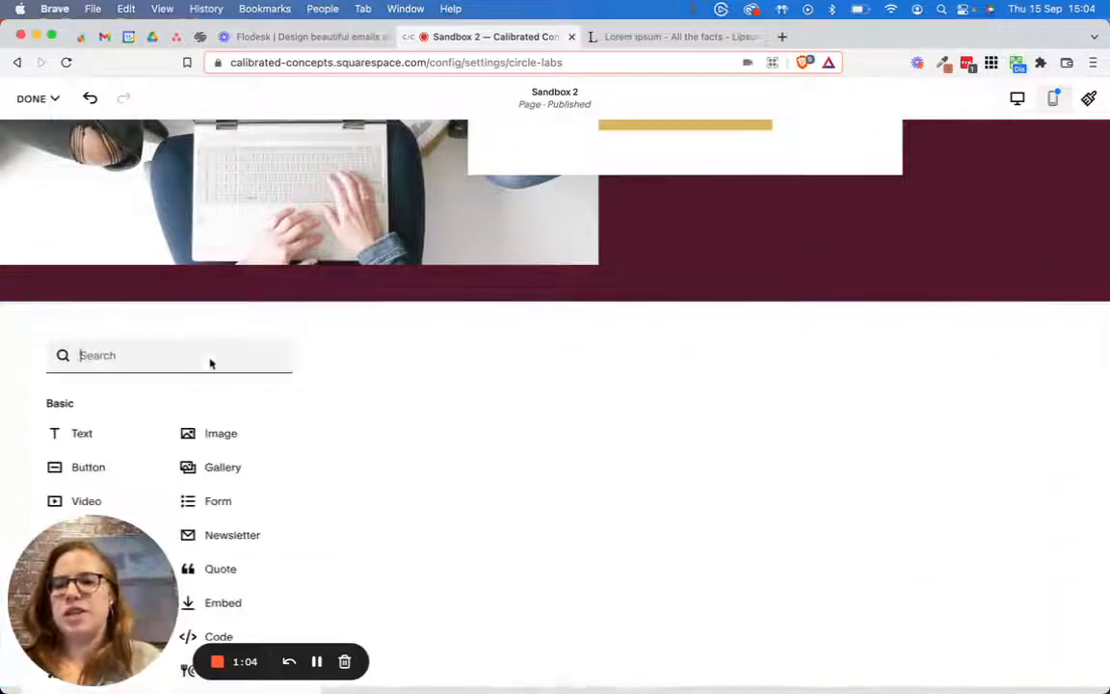
pyautogui.click(221, 434)
# Place the empty image block against the new section's left edge and enlarge it to about a third of the page width.
pyautogui.scroll(-4, 411, 377)
pyautogui.moveTo(179, 230); pyautogui.dragTo(153, 201)
pyautogui.scroll(3, 222, 273)
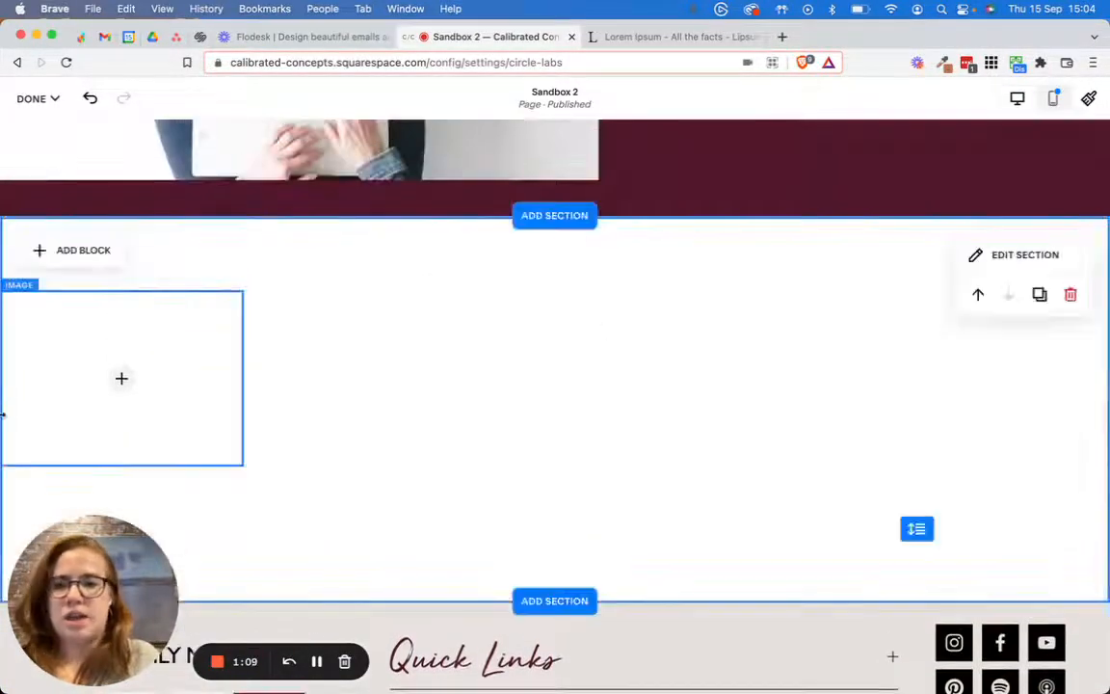
pyautogui.moveTo(242, 465); pyautogui.dragTo(374, 686)
pyautogui.scroll(-5, 643, 295)
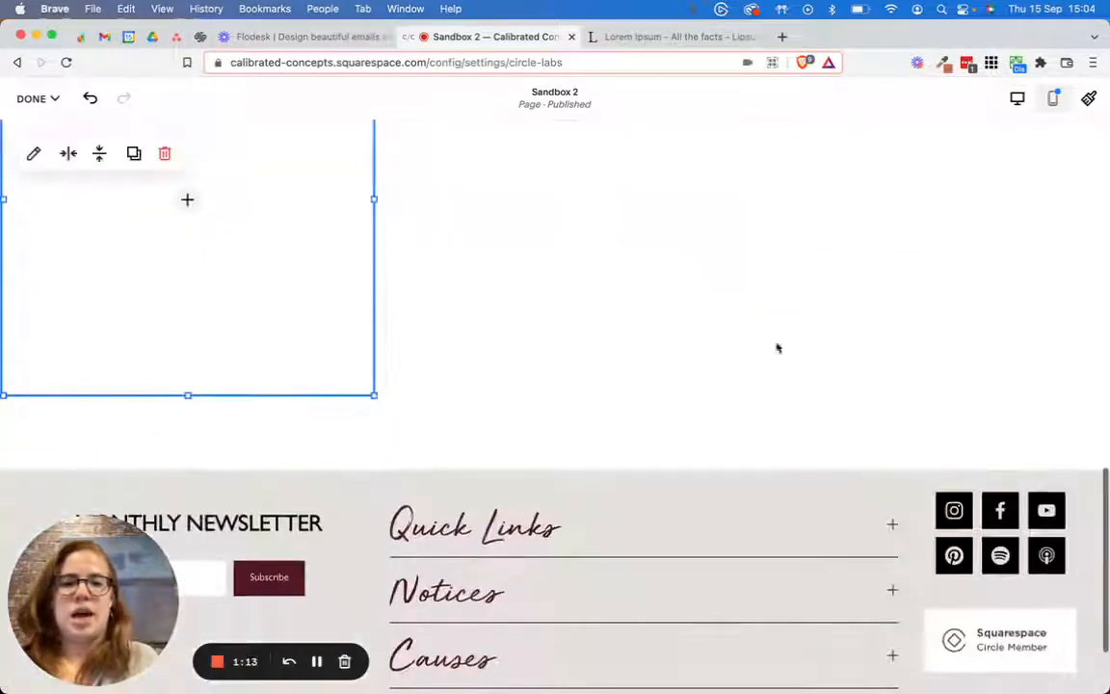
# Set the new section's grid gap to the tightest preset and its height to S.
pyautogui.scroll(3, 1010, 336)
pyautogui.click(909, 304)
pyautogui.click(971, 157)
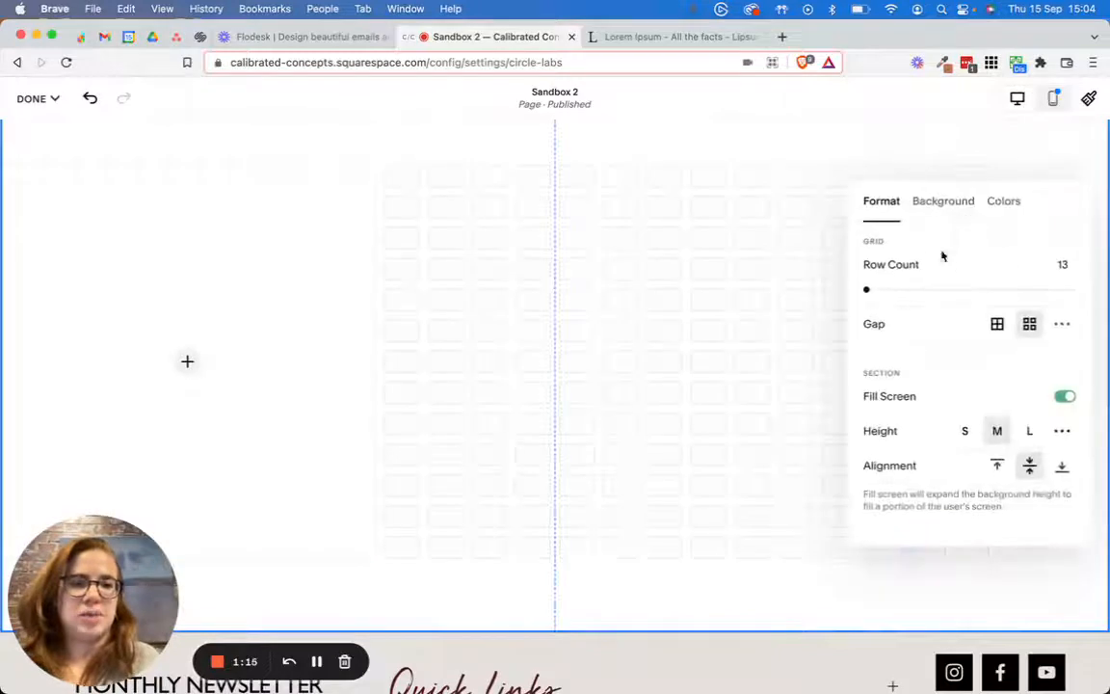
pyautogui.click(996, 324)
pyautogui.click(966, 421)
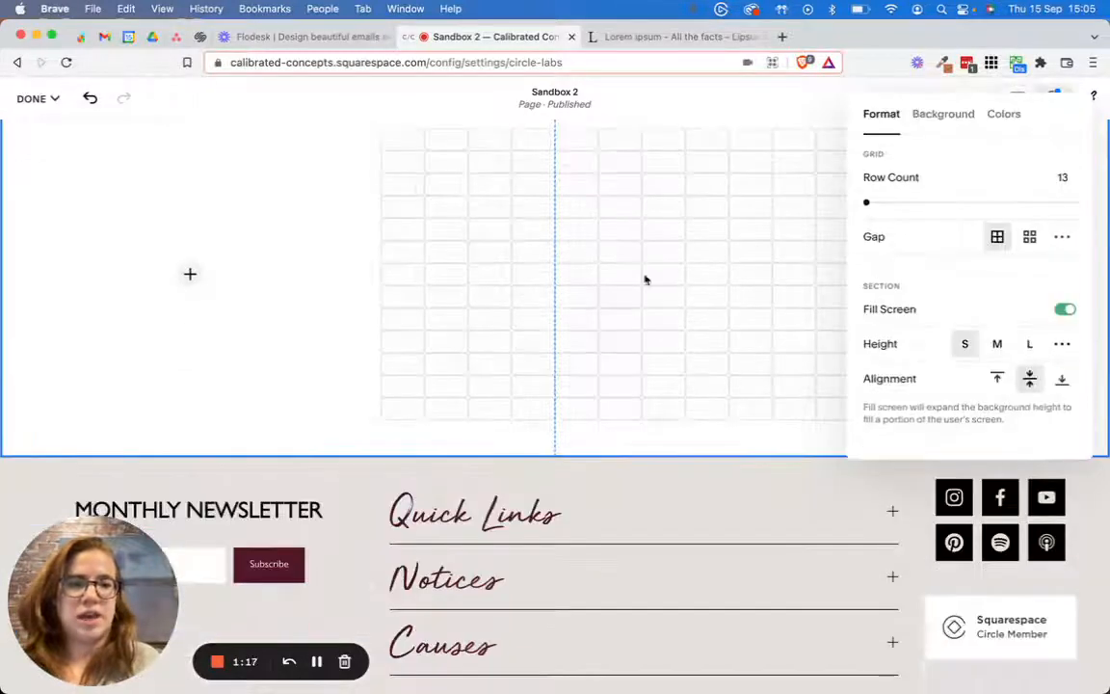
pyautogui.click(786, 345)
# Enlarge the image block until it reaches just past the section's centre line and matches the tall photo above.
pyautogui.click(169, 362)
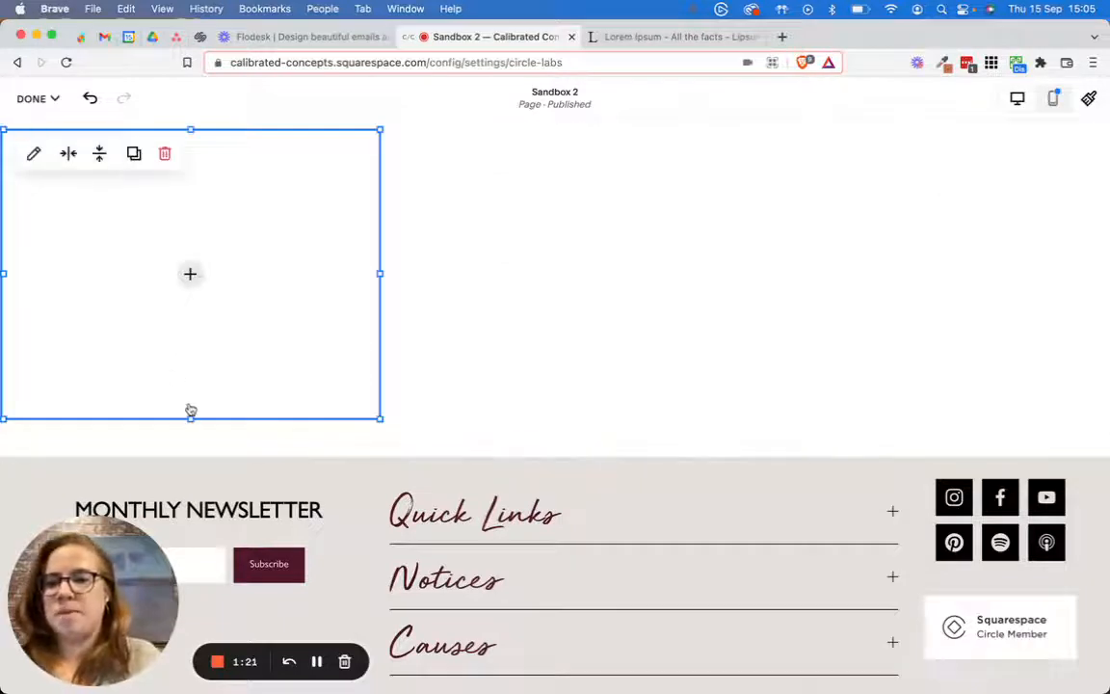
pyautogui.moveTo(382, 420); pyautogui.dragTo(556, 337)
pyautogui.scroll(-3, 571, 313)
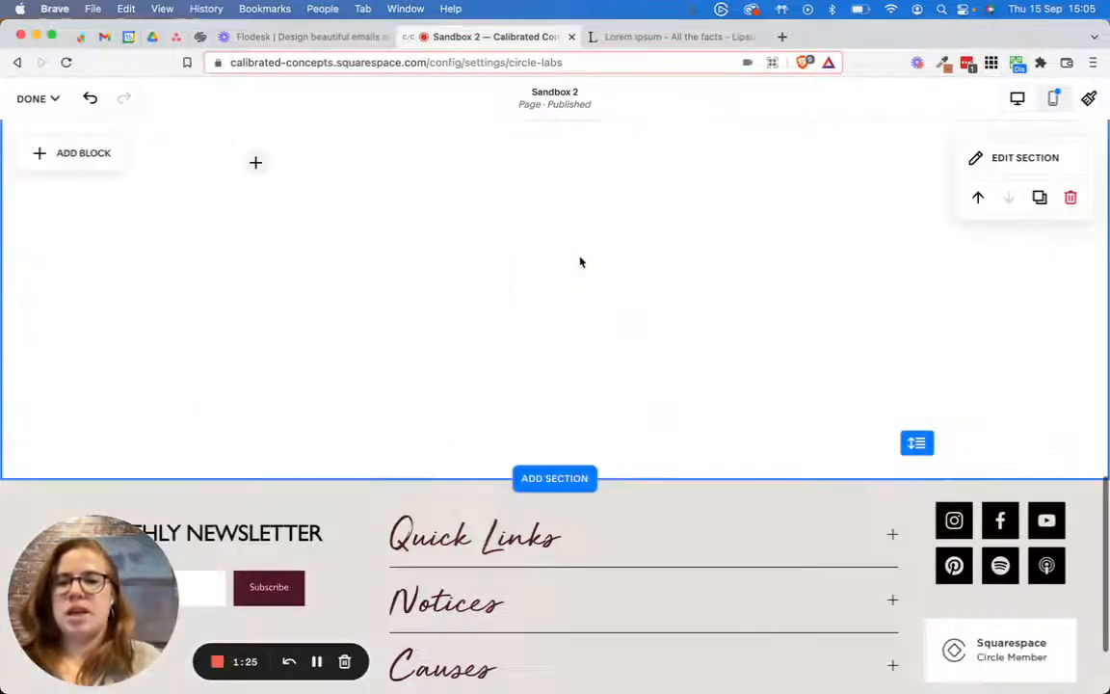
pyautogui.scroll(4, 582, 263)
pyautogui.click(355, 364)
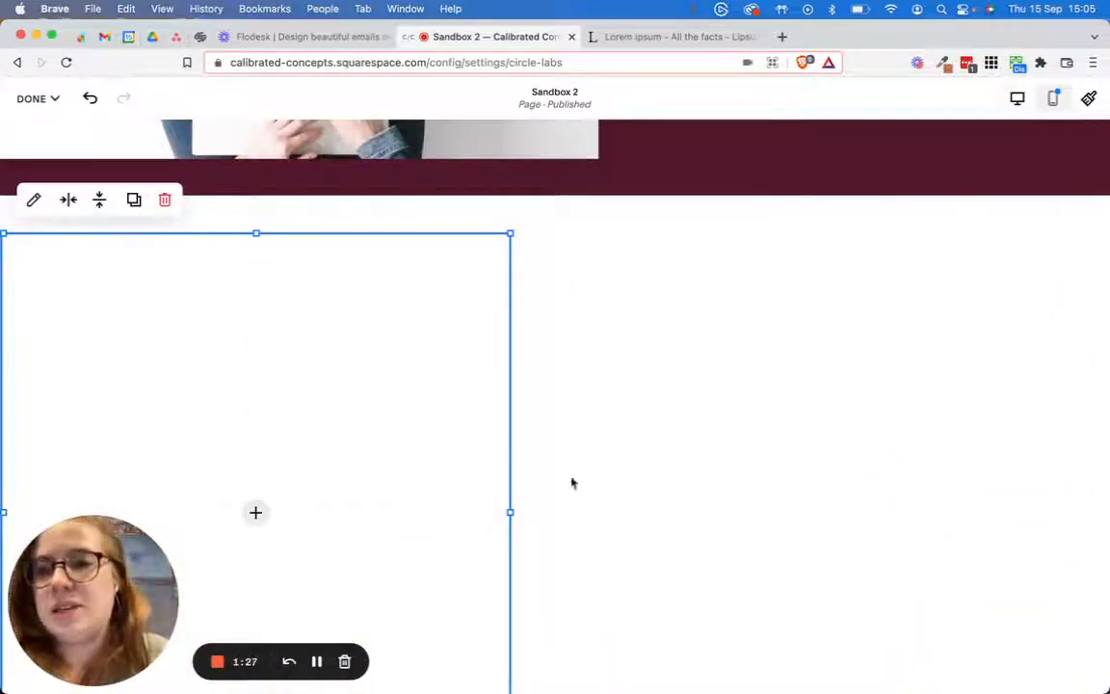
pyautogui.moveTo(509, 517); pyautogui.dragTo(596, 521)
pyautogui.scroll(-3, 145, 494)
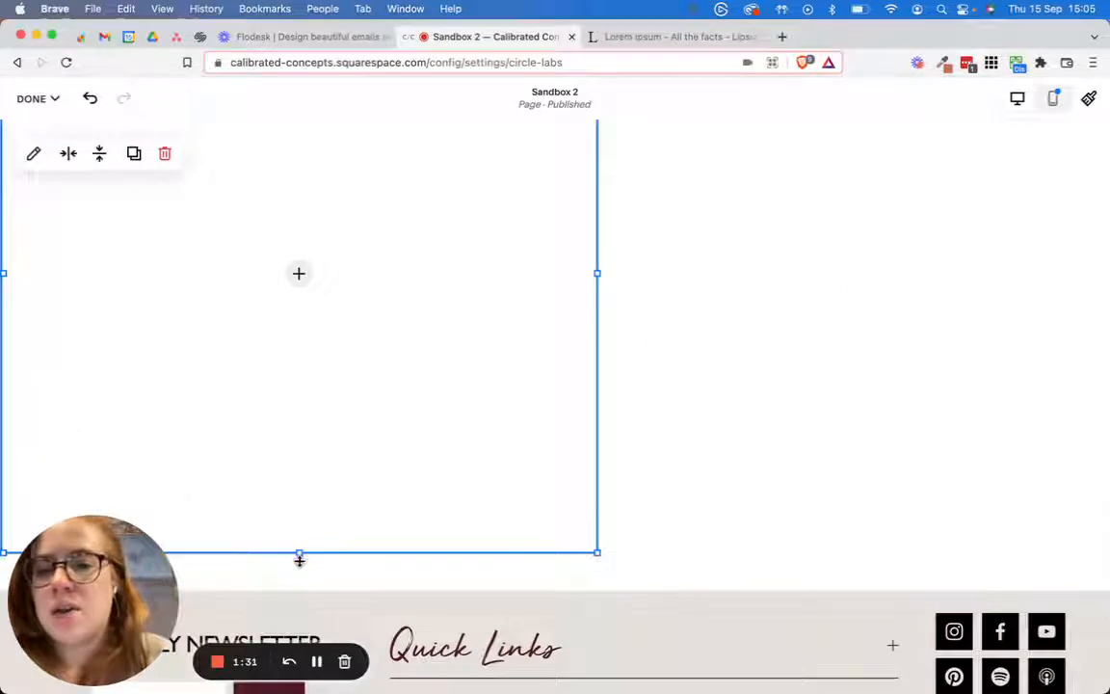
pyautogui.moveTo(299, 559); pyautogui.dragTo(298, 598)
# Fill the image block with the library photo social-curator-05-2019-15.jpg showing a laptop and clock on a desk.
pyautogui.click(299, 295)
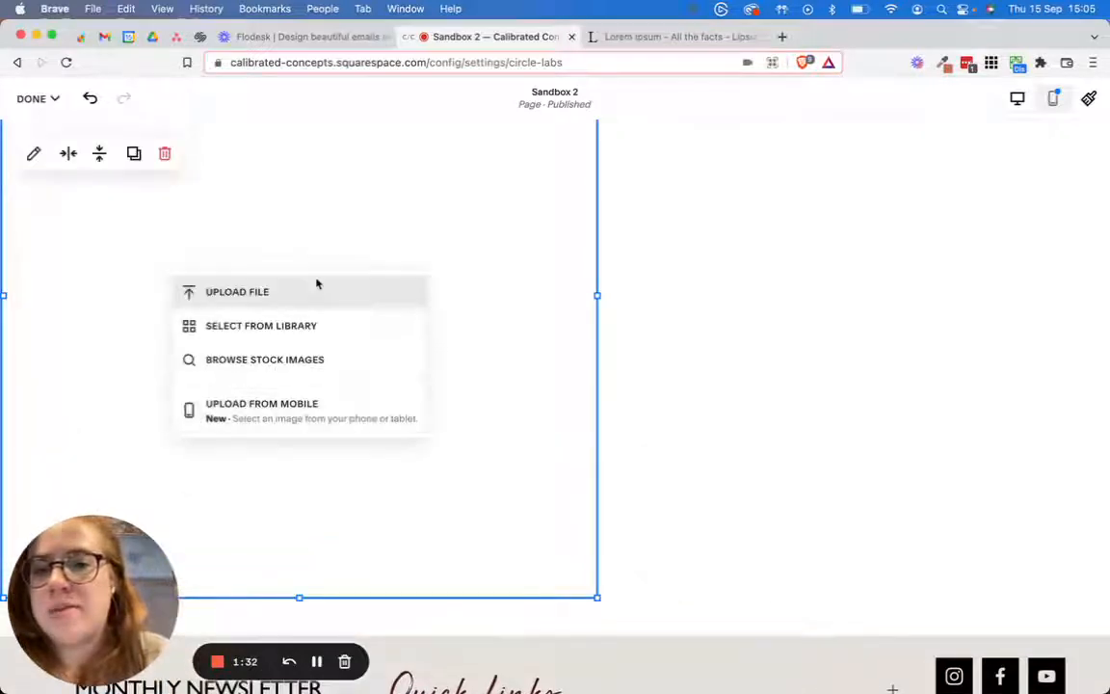
pyautogui.click(293, 324)
pyautogui.scroll(-3, 599, 382)
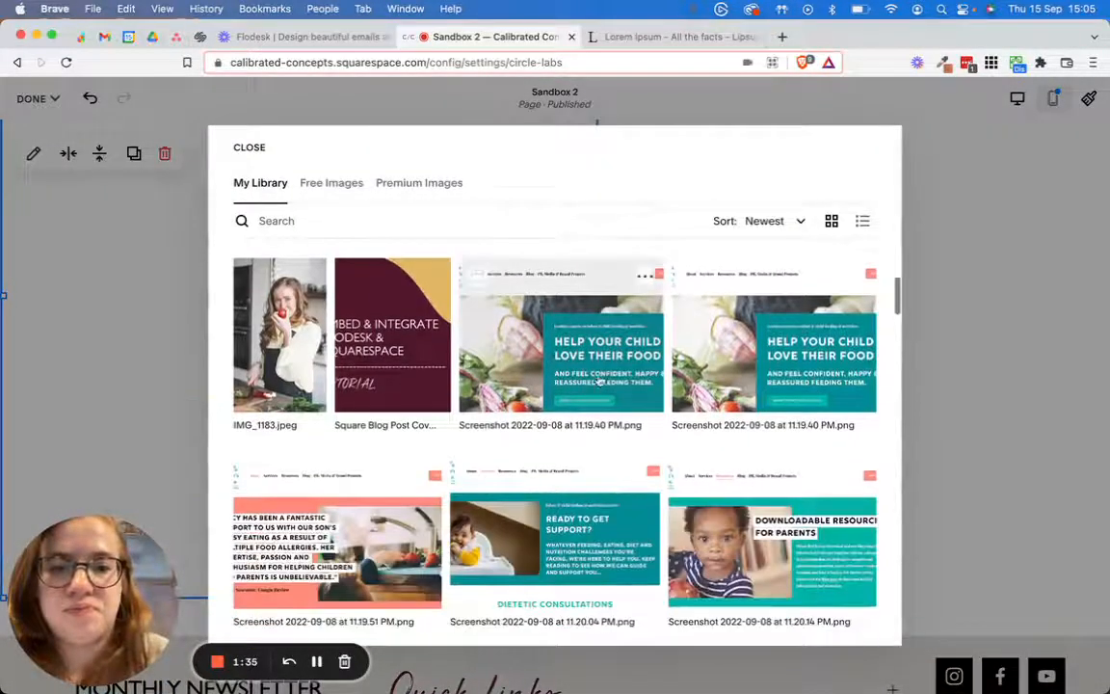
pyautogui.scroll(-10, 600, 381)
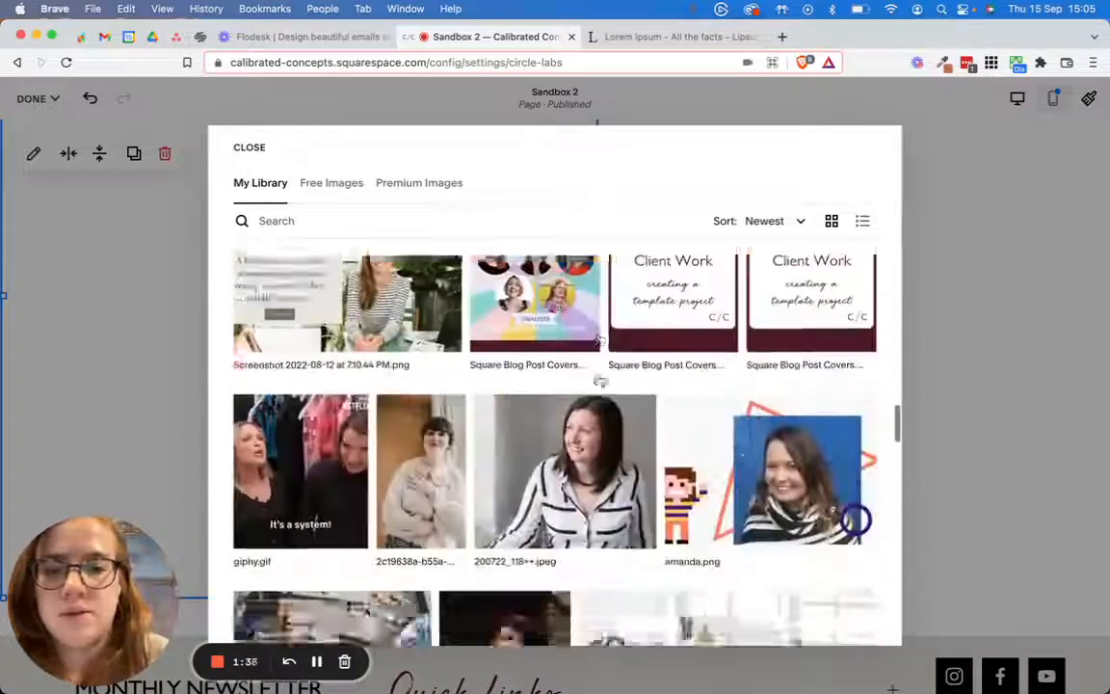
pyautogui.scroll(-8, 599, 382)
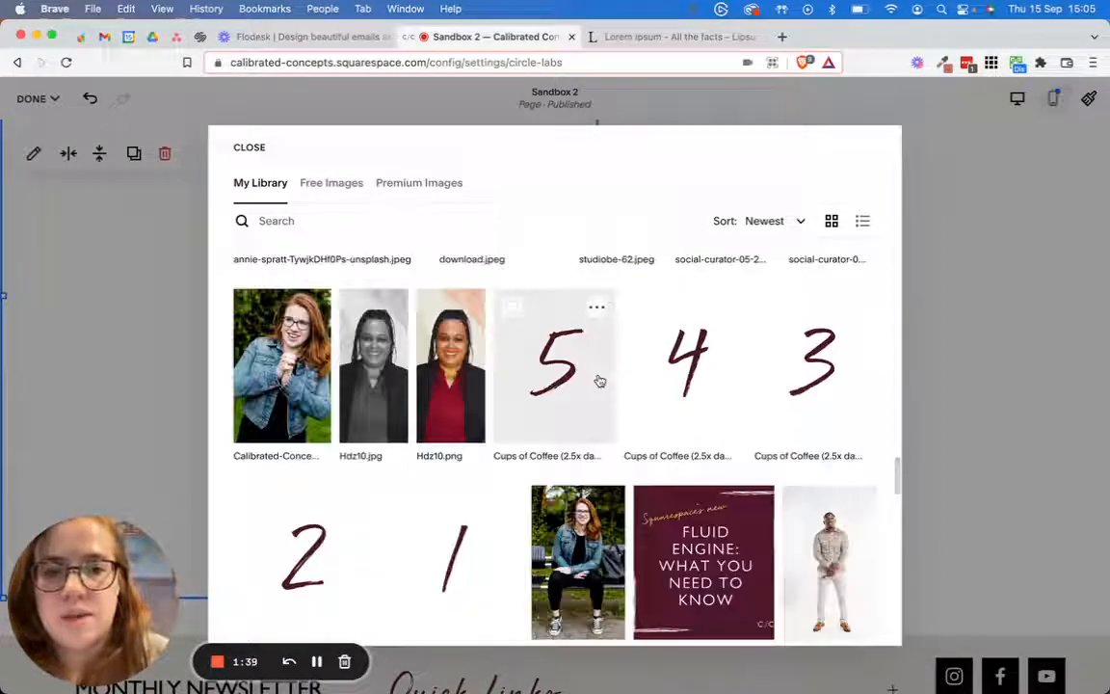
pyautogui.scroll(3, 599, 382)
pyautogui.click(722, 357)
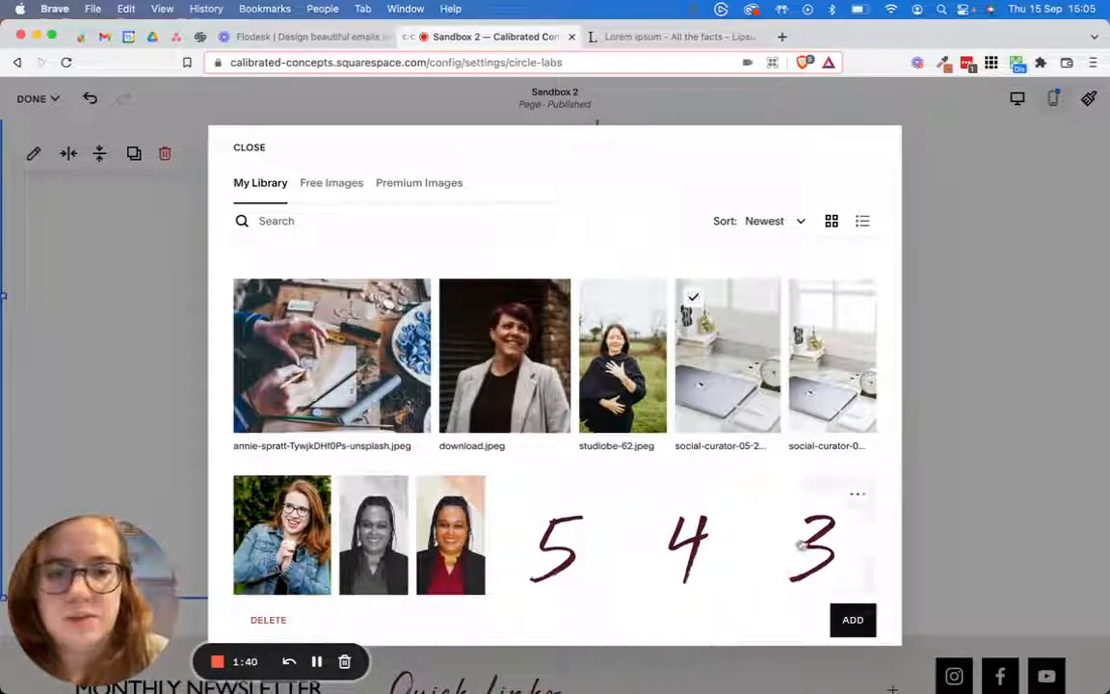
pyautogui.click(851, 621)
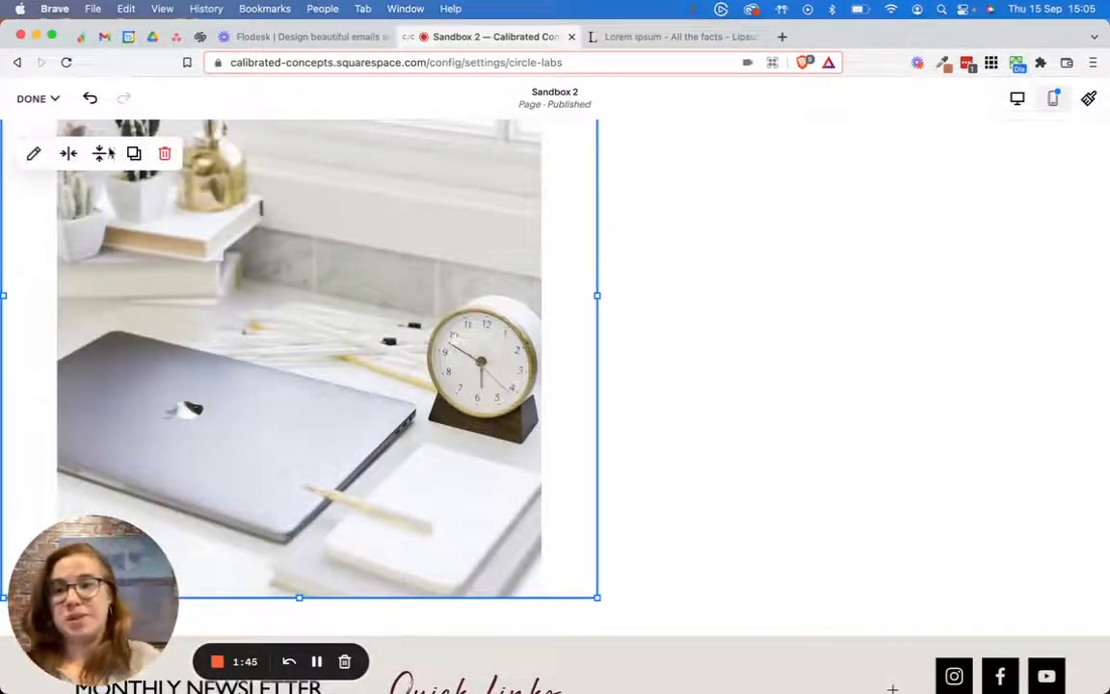
# Set the laptop photo to Fill so it covers its entire image block.
pyautogui.click(37, 154)
pyautogui.scroll(-3, 788, 382)
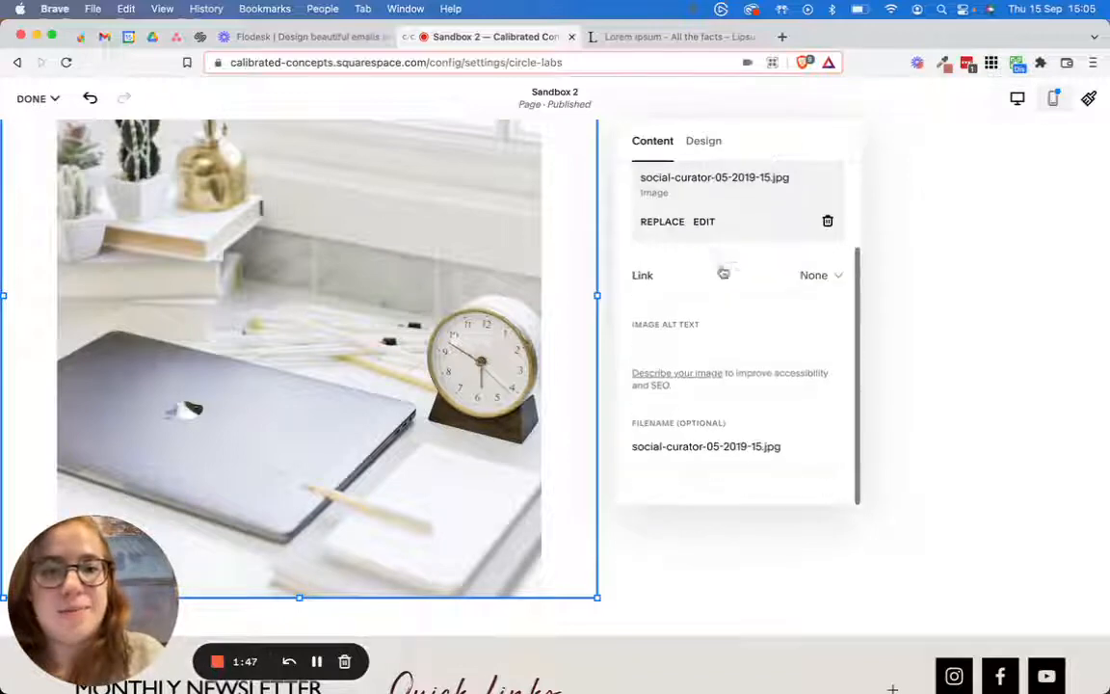
pyautogui.click(702, 145)
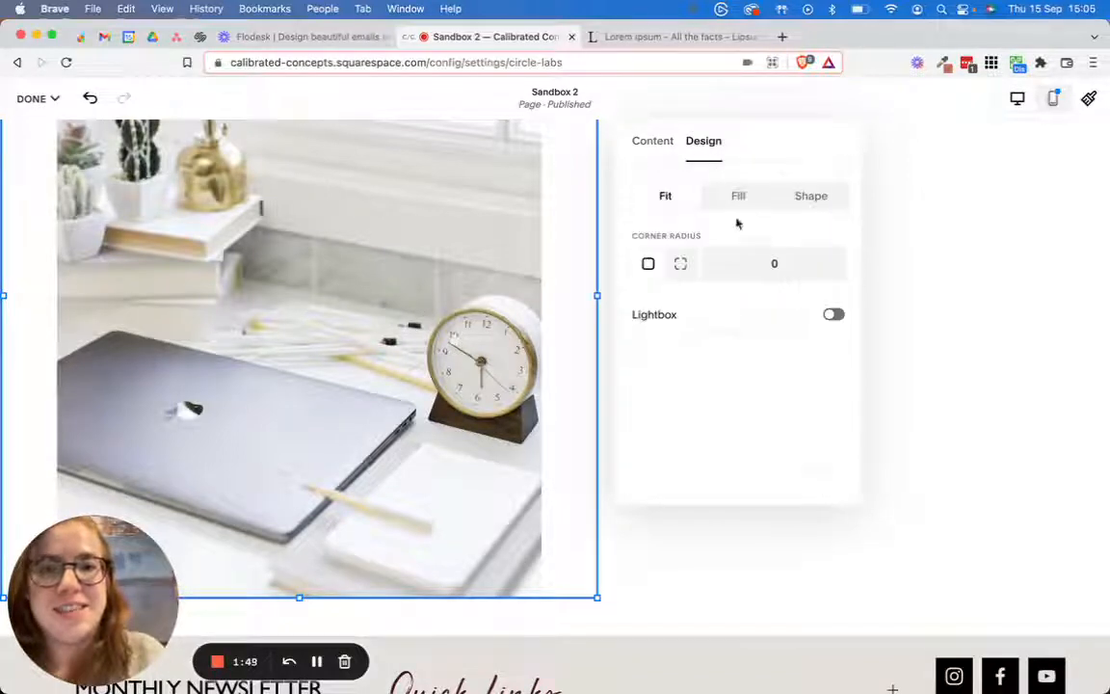
pyautogui.click(738, 198)
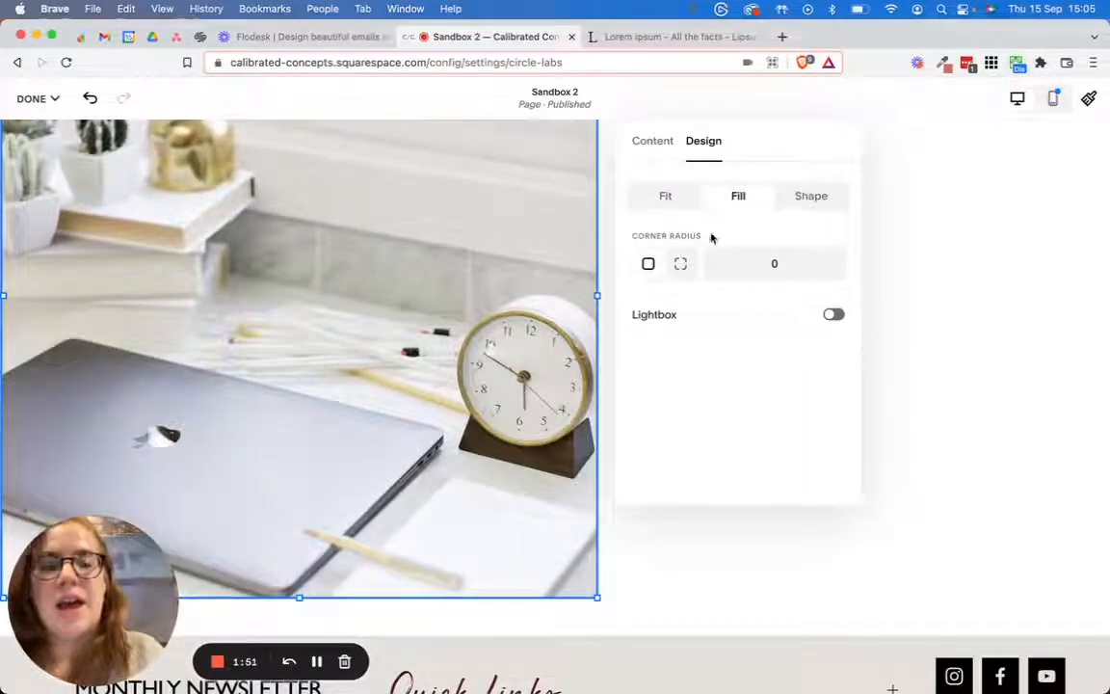
pyautogui.click(986, 267)
# Add a text block to the new section and place it overlapping the photo's right edge.
pyautogui.scroll(5, 602, 388)
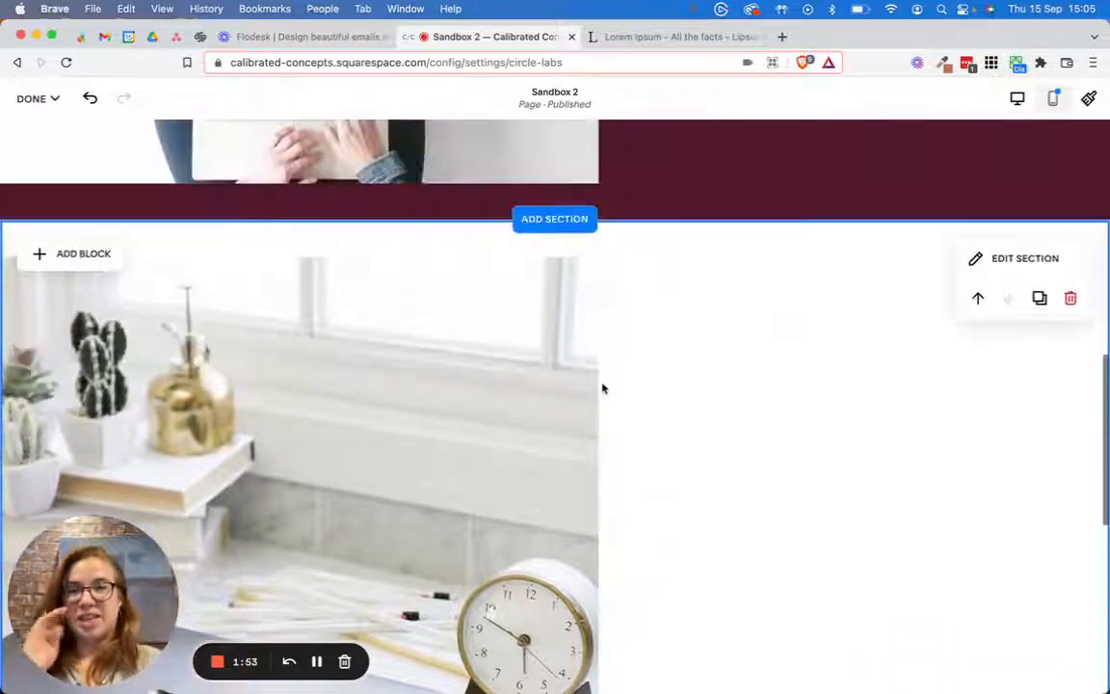
pyautogui.scroll(-2, 602, 388)
pyautogui.scroll(4, 602, 389)
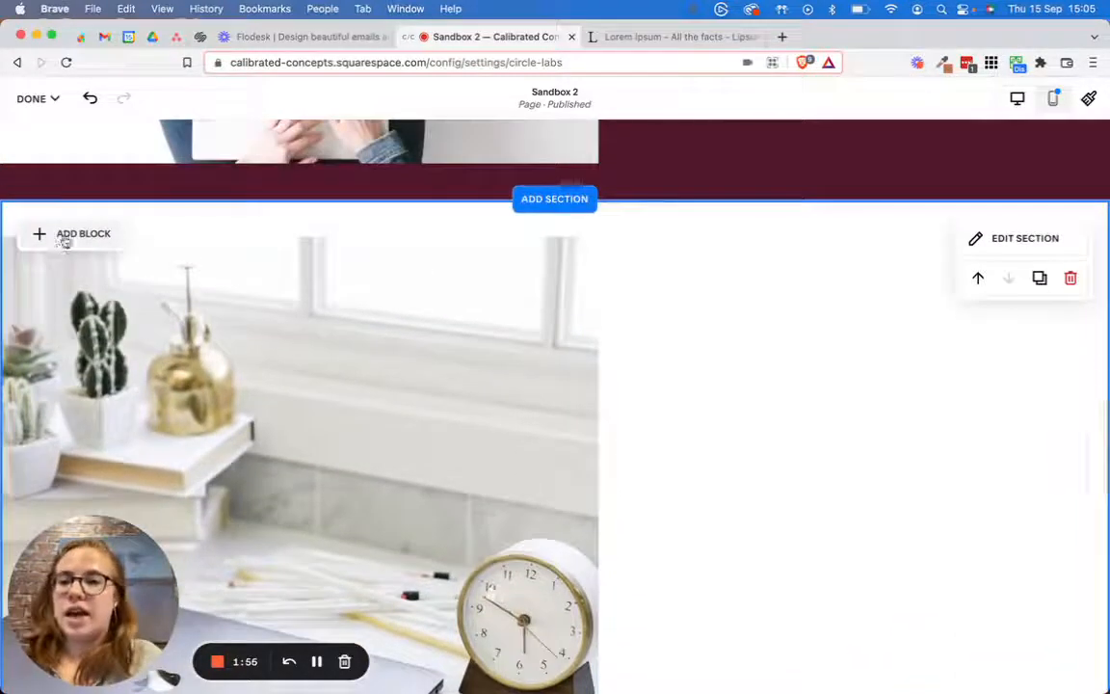
pyautogui.click(70, 234)
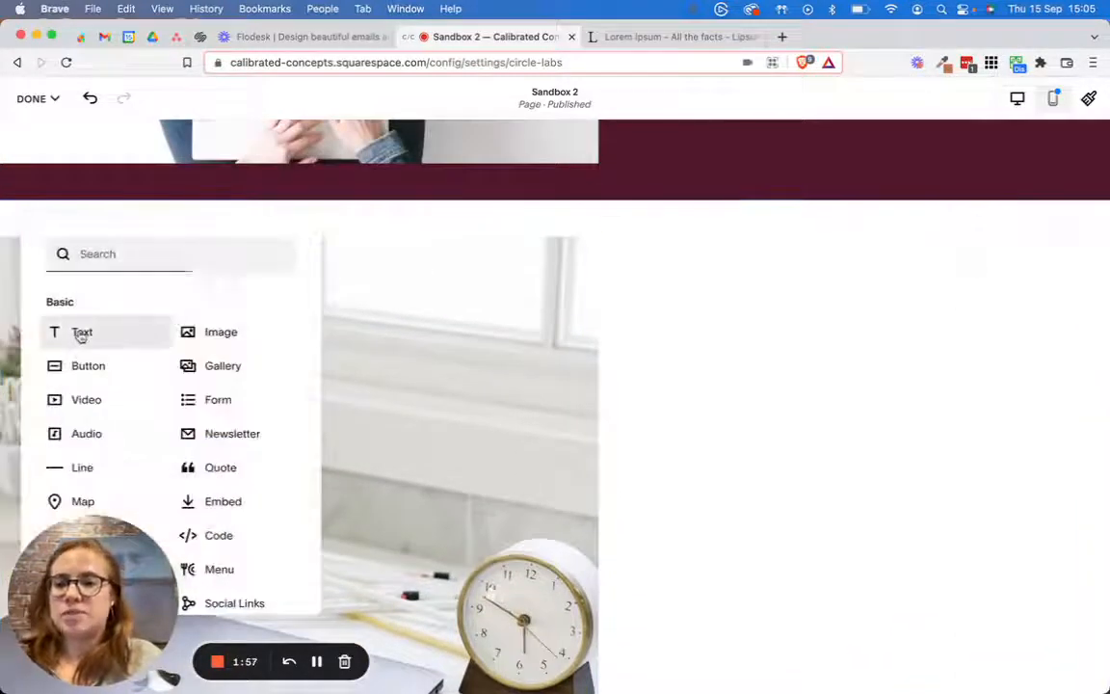
pyautogui.click(81, 333)
pyautogui.moveTo(237, 282); pyautogui.dragTo(681, 494)
# Copy the title, subtitle and paragraph from the card in the section above into the new text block.
pyautogui.scroll(3, 703, 386)
pyautogui.scroll(5, 703, 386)
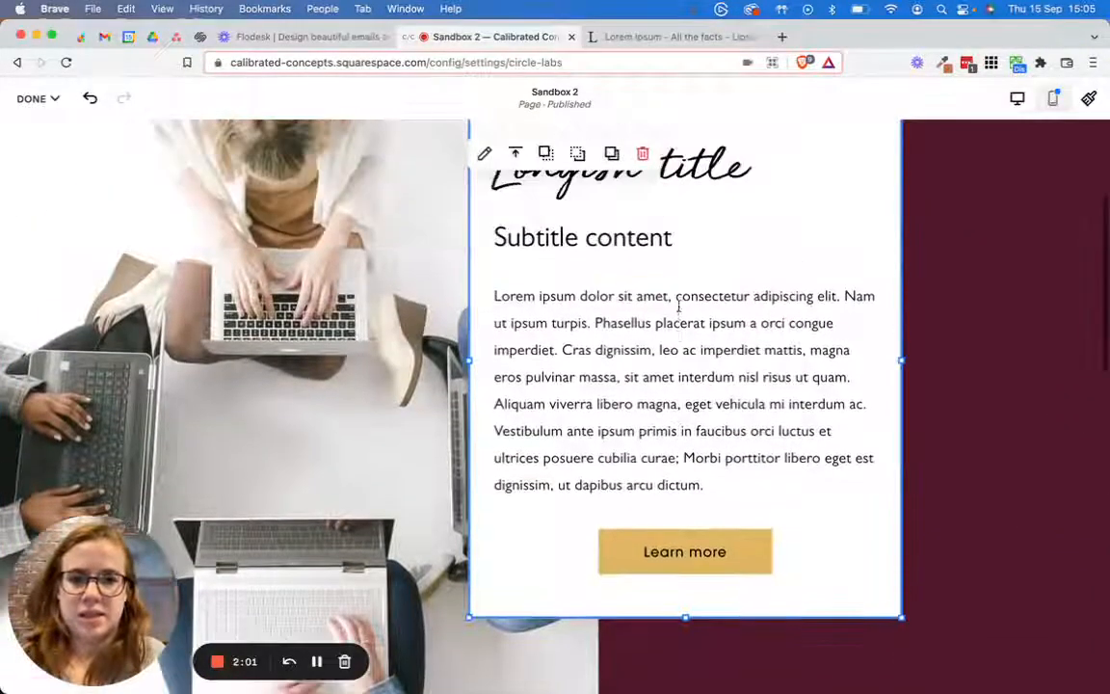
pyautogui.click(674, 330)
pyautogui.press('super+a')
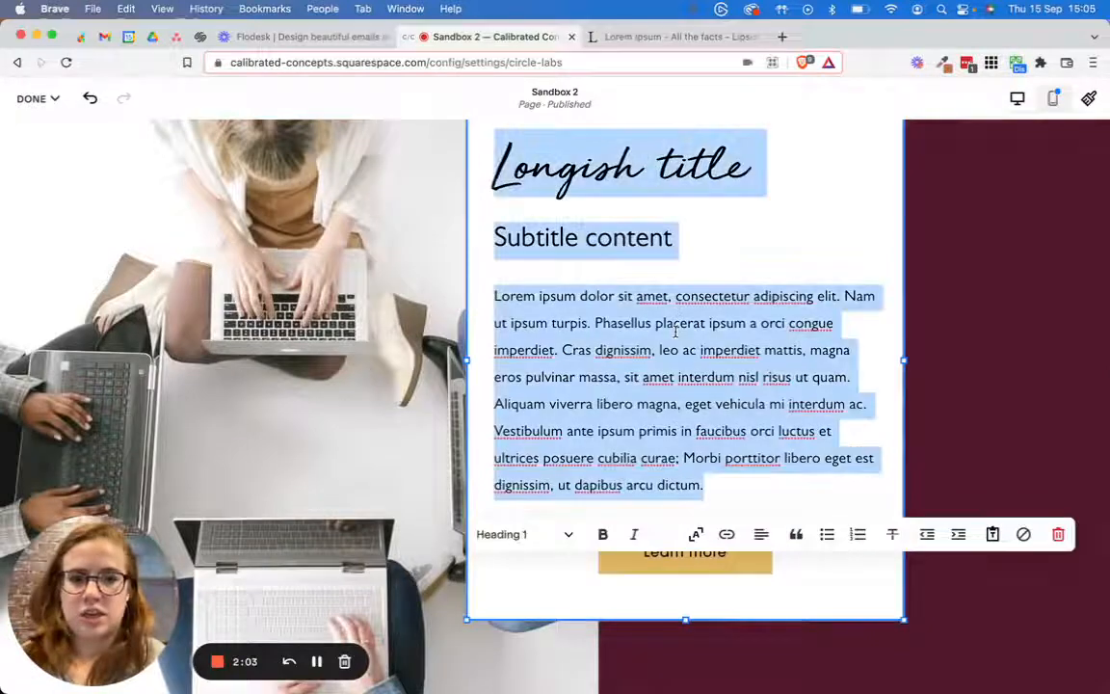
pyautogui.scroll(-7, 674, 337)
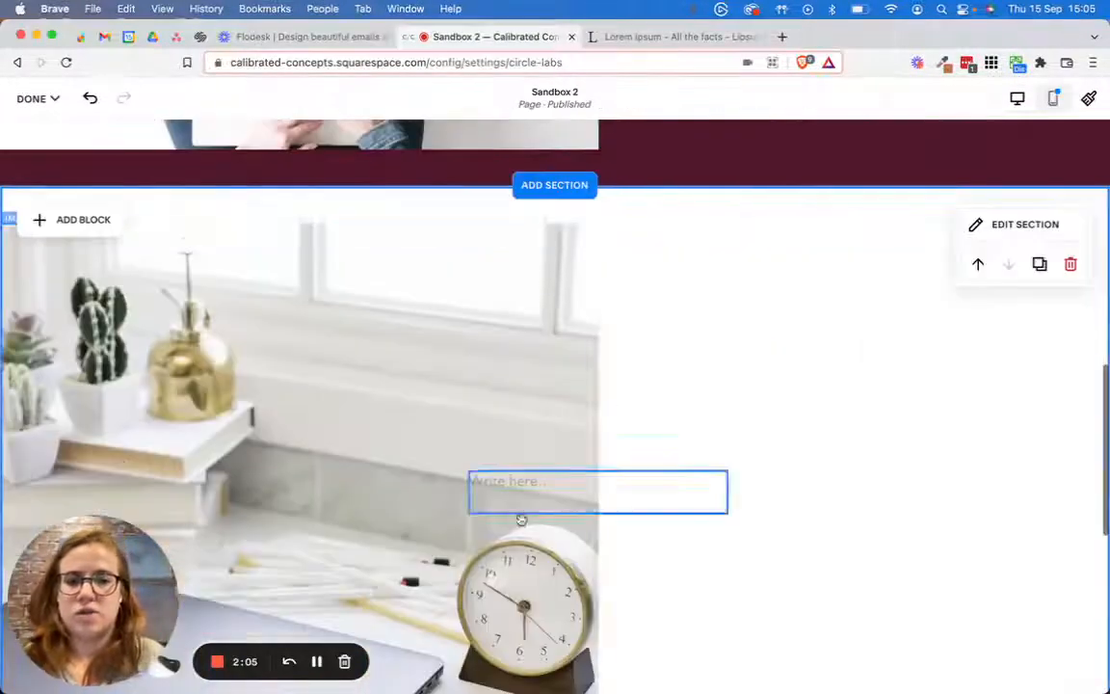
pyautogui.click(529, 461)
pyautogui.click(529, 460)
pyautogui.write('Longish title Subtitle content Lorem ipsum dolor sit amet, consectetur adipiscing elit. Nam ut ipsum turpis. Phasellus placerat ipsum a orci congue imperdiet. Cras dignissim, leo ac imperdiet mattis, magna eros pulvinar massa, sit amet interdum nisl risus ut quam. Aliquam viverra libero magna, eget vehicula mi interdum ac. Vestibulum ante ipsum primis in faucibus orci luctus et ultrices posuere cubilia curae; Morbi porttitor libero eget est dignissim, ut dapibus arcu dictum.')
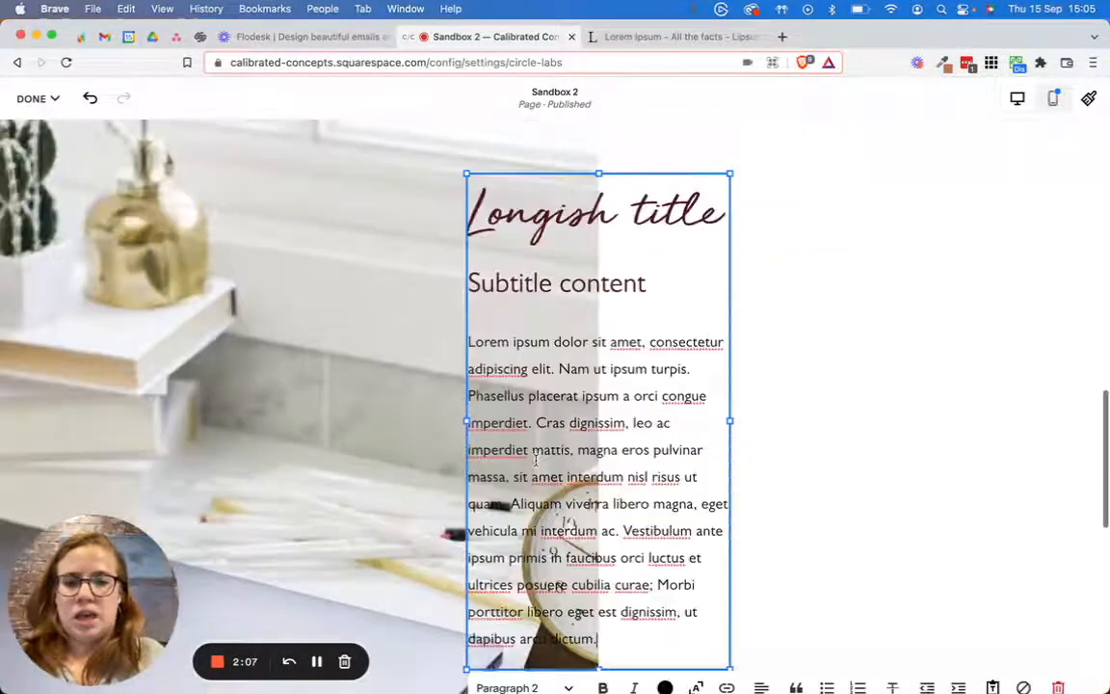
# Widen the text block rightward to just over two fifths of the page width and turn on its background.
pyautogui.moveTo(730, 421); pyautogui.dragTo(949, 420)
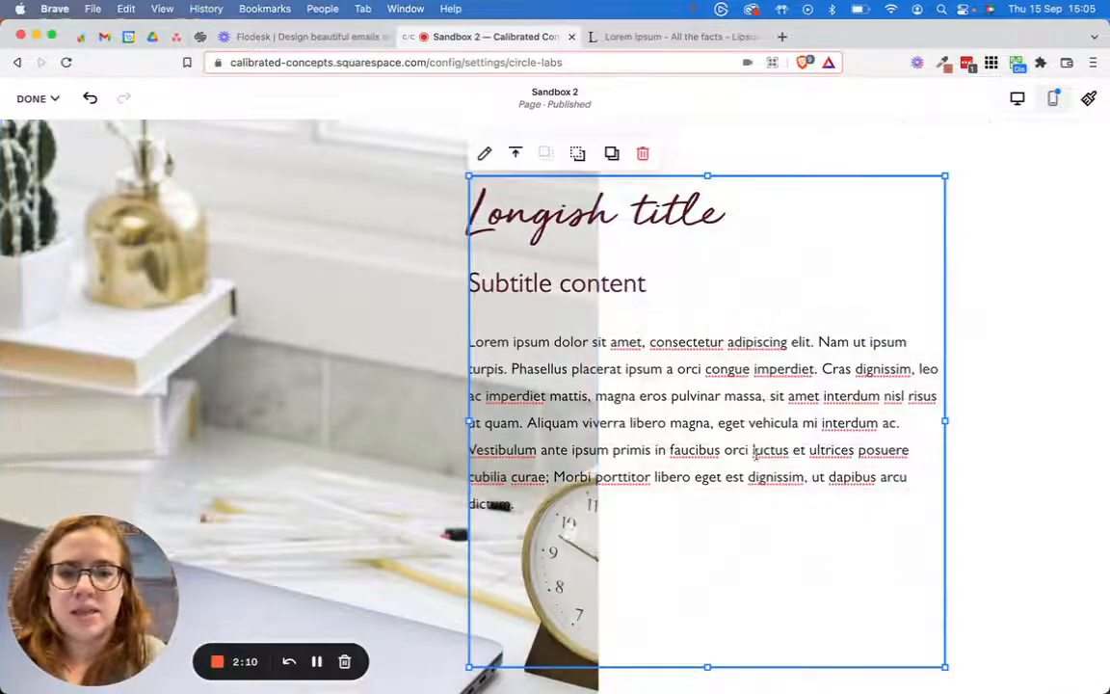
pyautogui.click(494, 156)
pyautogui.click(1063, 237)
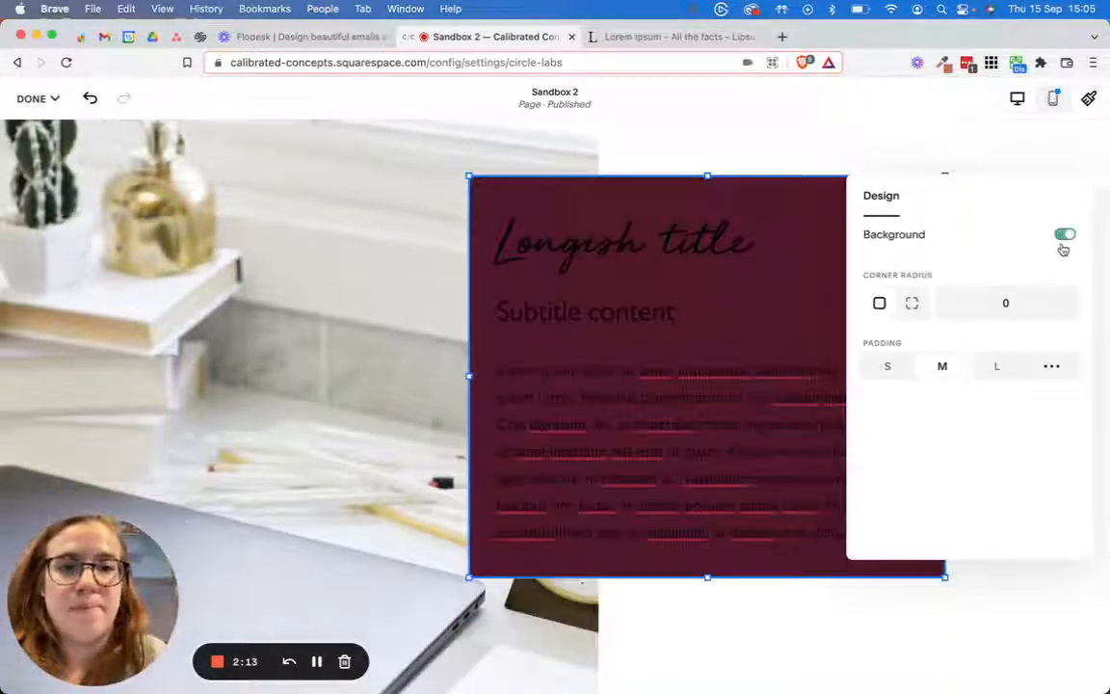
# Recolour all the text on the burgundy card to white from the palette.
pyautogui.click(764, 288)
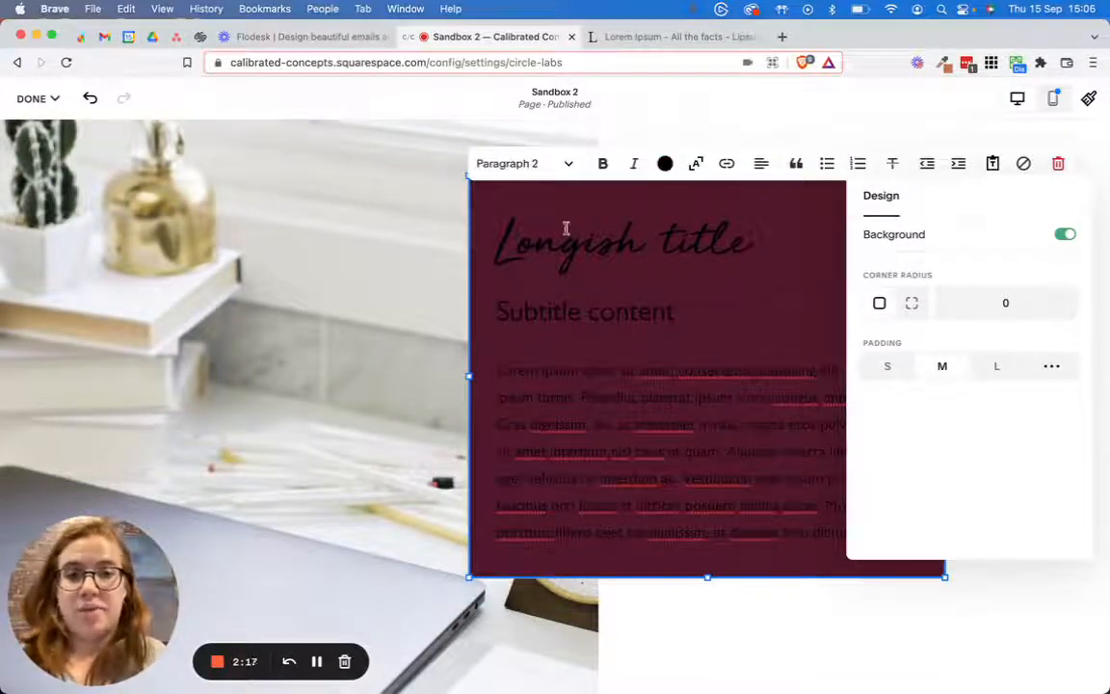
pyautogui.click(559, 196)
pyautogui.click(503, 220)
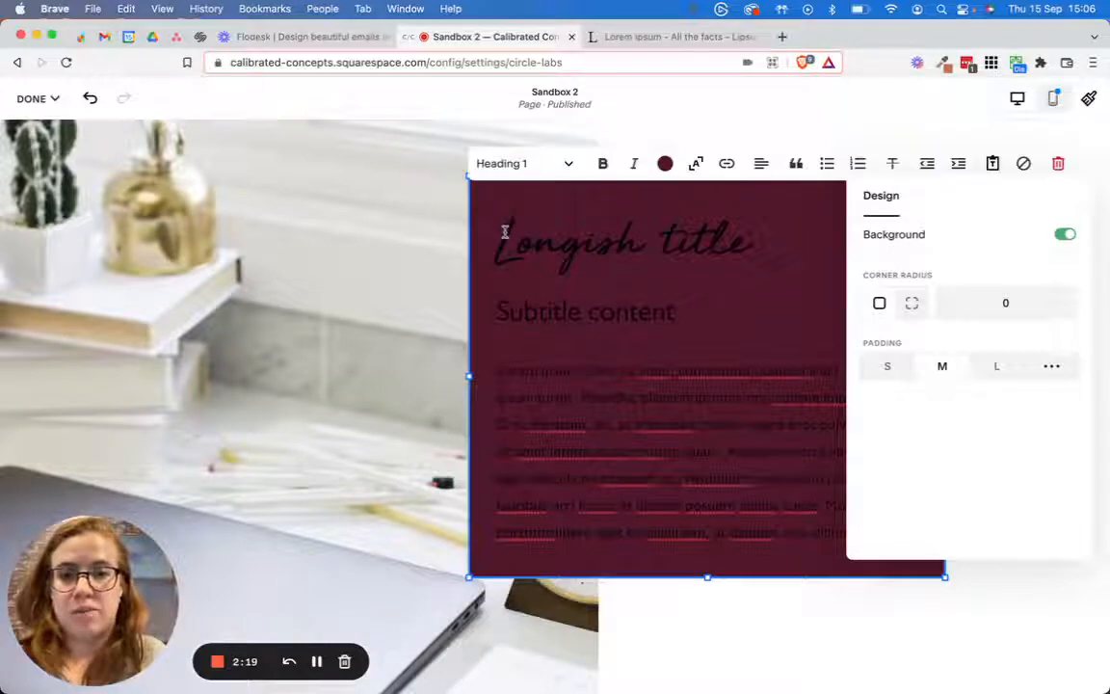
pyautogui.press('super+a')
pyautogui.click(664, 164)
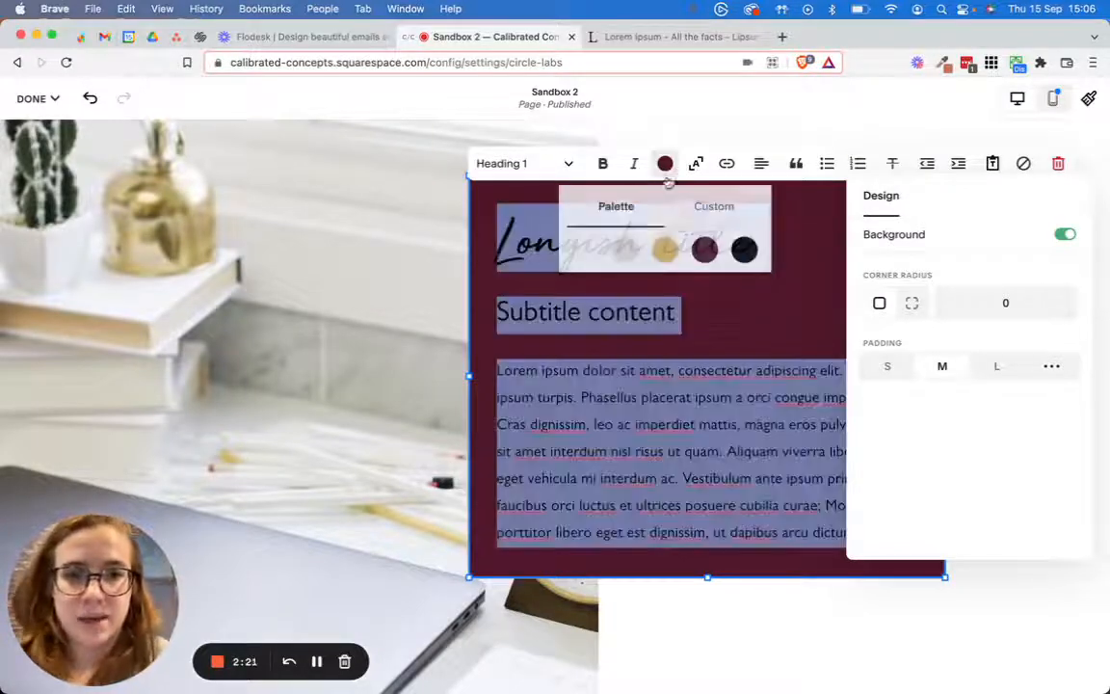
pyautogui.click(585, 248)
pyautogui.click(643, 391)
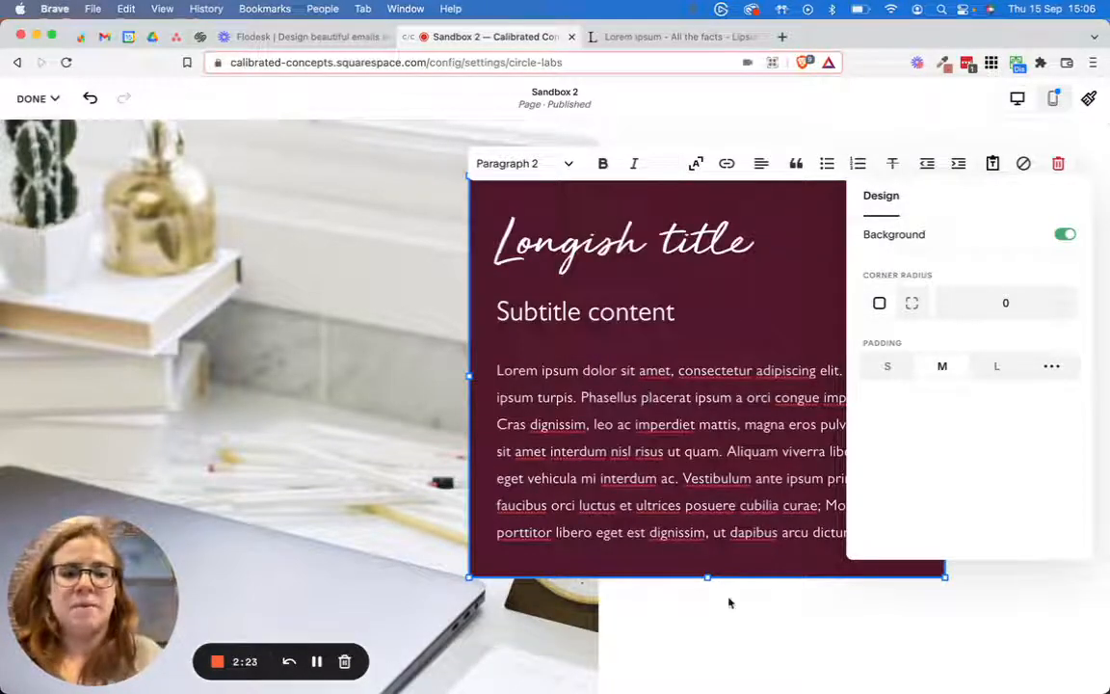
pyautogui.click(729, 603)
# Extend the text card downward to leave room for a button below the paragraph.
pyautogui.scroll(-2, 756, 533)
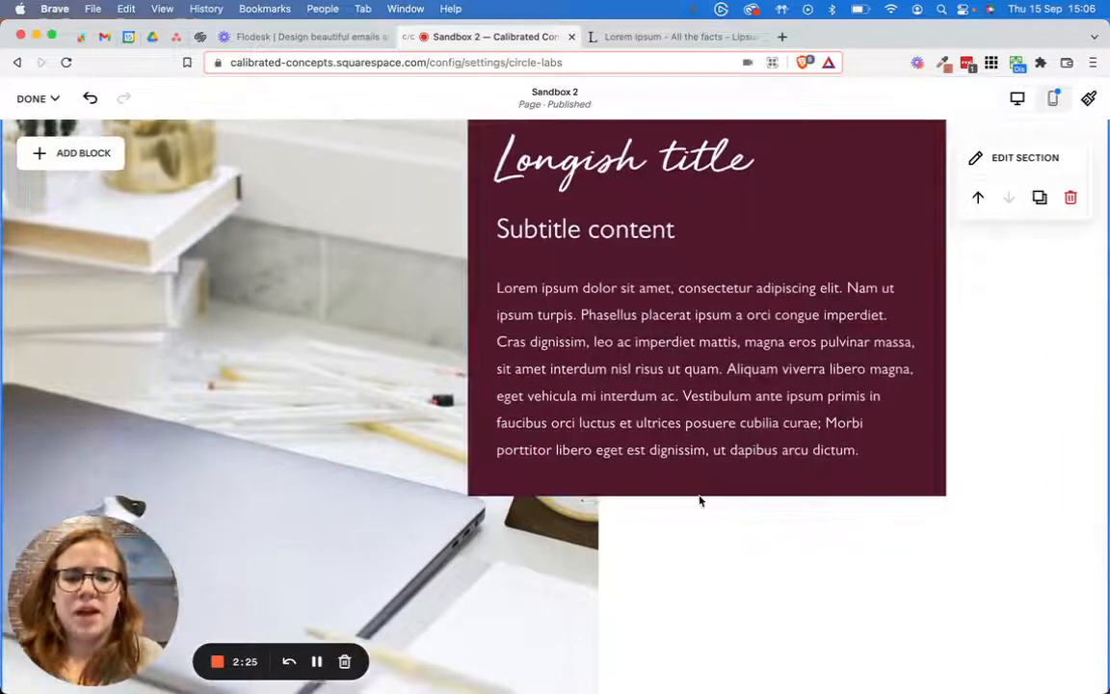
pyautogui.click(709, 488)
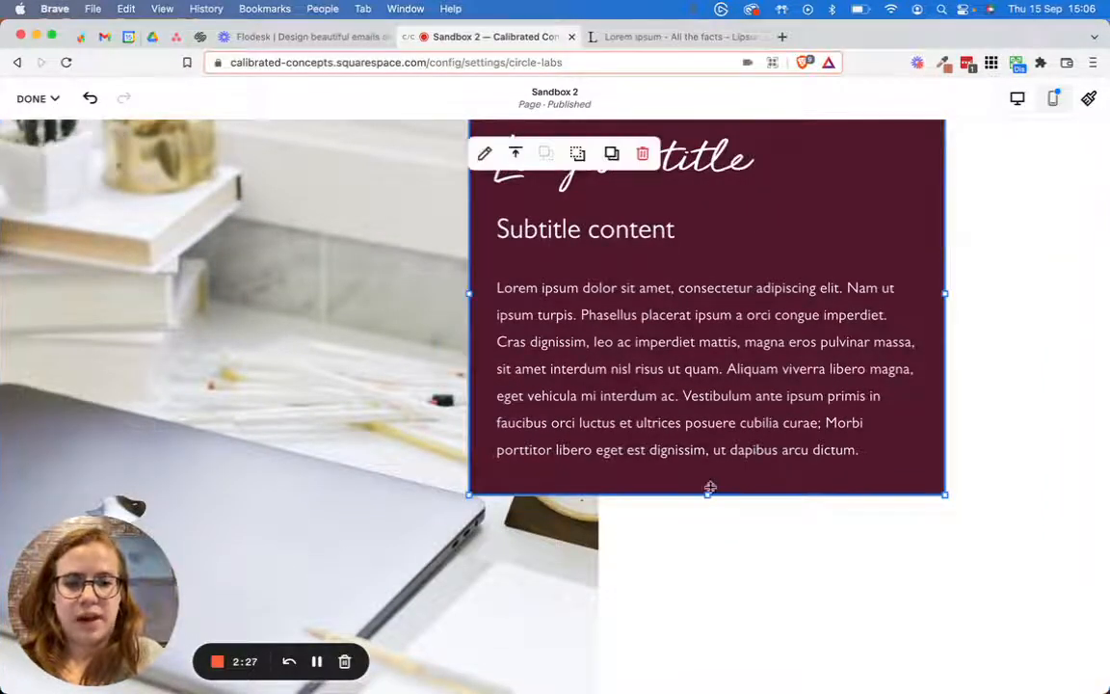
pyautogui.moveTo(702, 495); pyautogui.dragTo(706, 606)
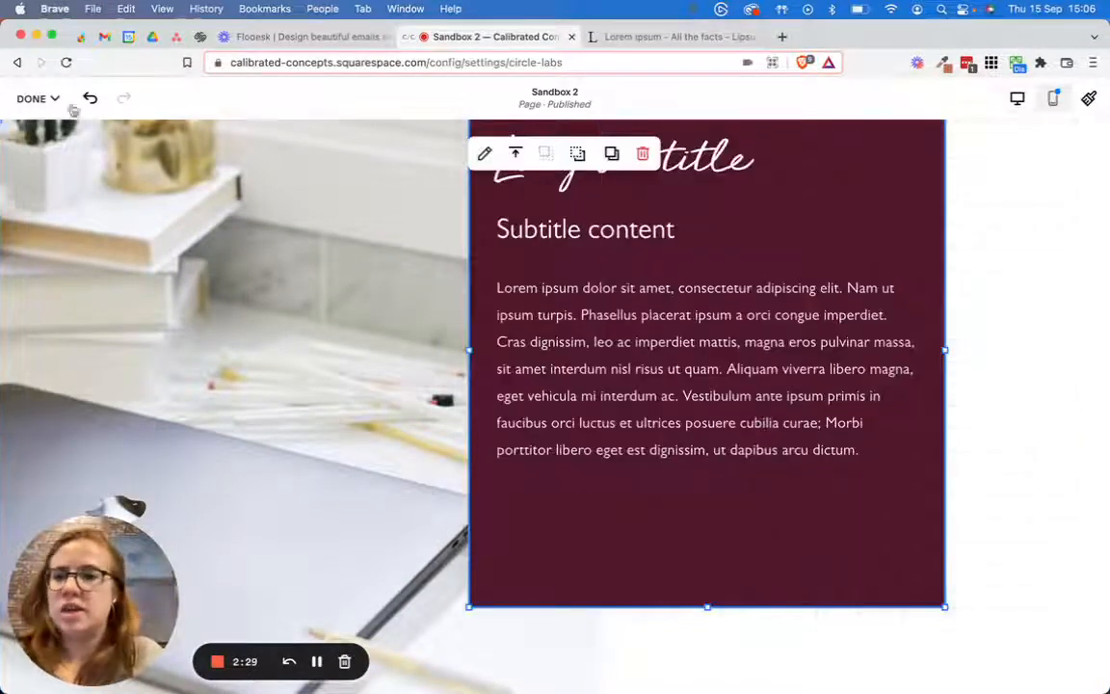
# Shorten the laptop image block from its lower edge by about five grid rows and trim the section's empty space.
pyautogui.moveTo(43, 99)
pyautogui.scroll(5, 221, 229)
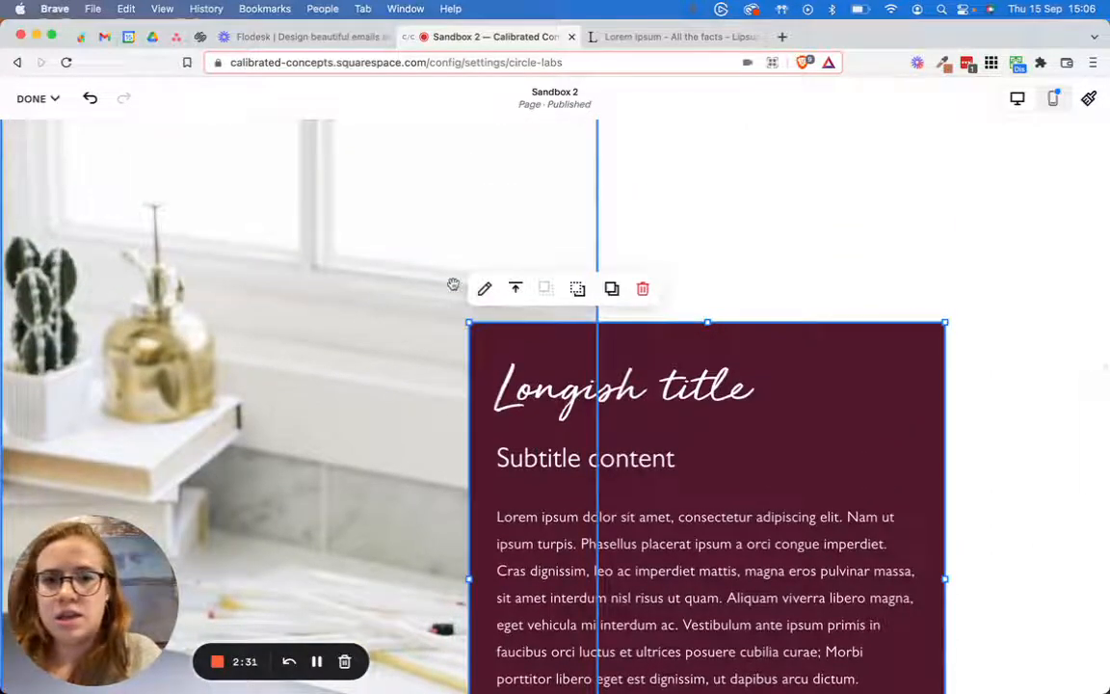
pyautogui.scroll(3, 453, 286)
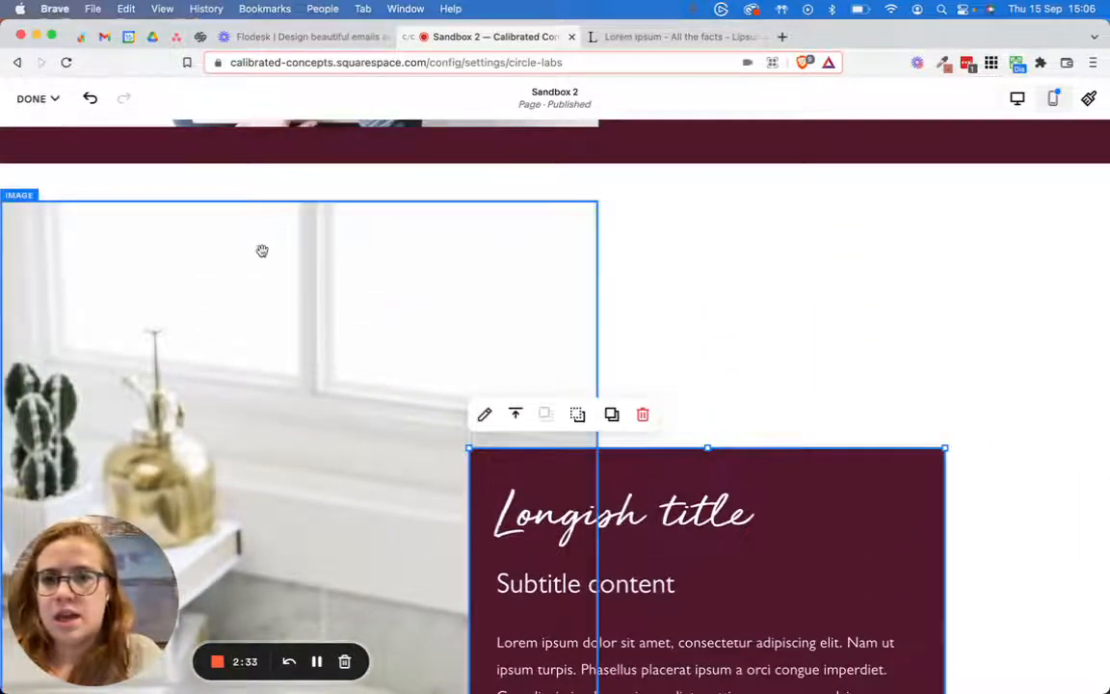
pyautogui.scroll(-15, 262, 251)
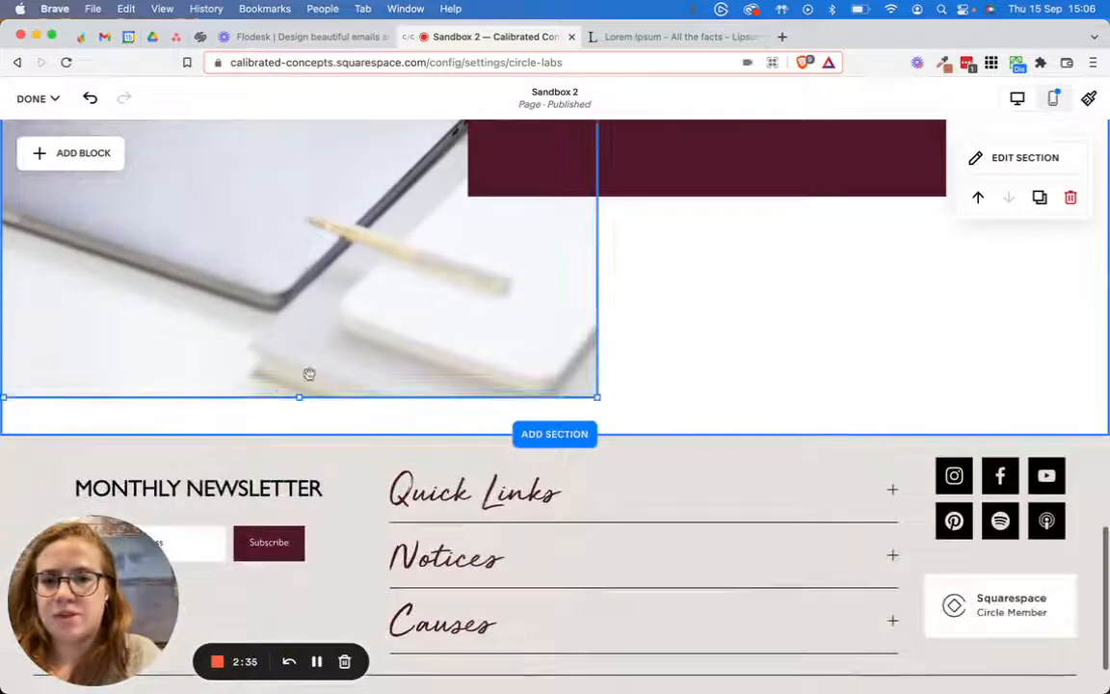
pyautogui.moveTo(293, 392); pyautogui.dragTo(313, 280)
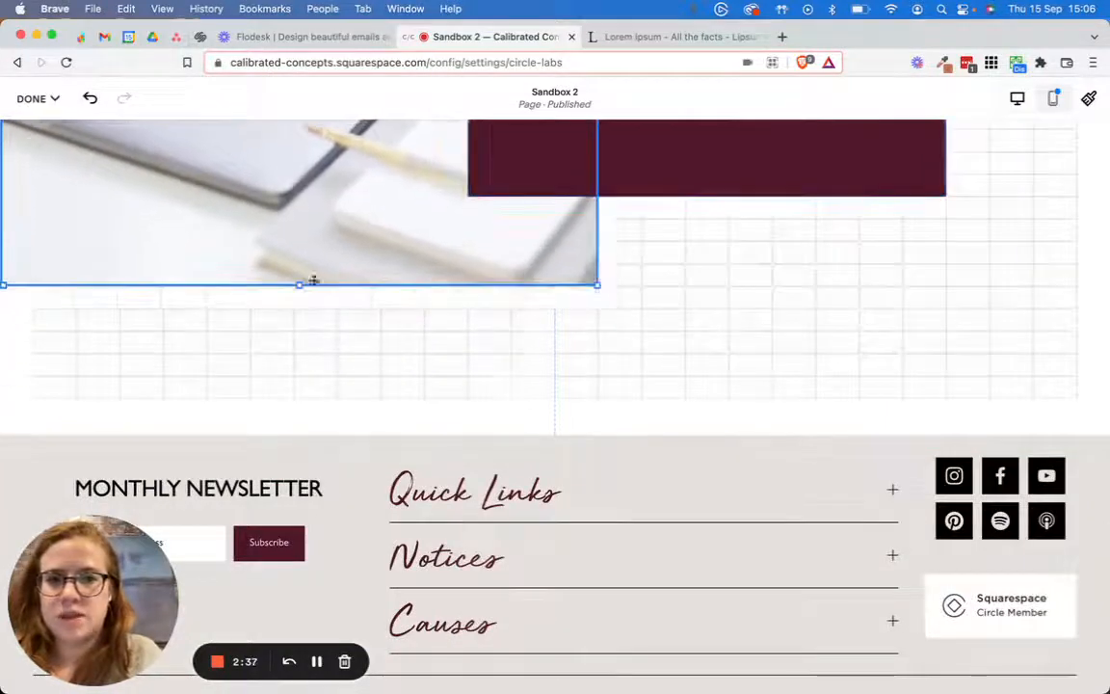
pyautogui.scroll(5, 759, 372)
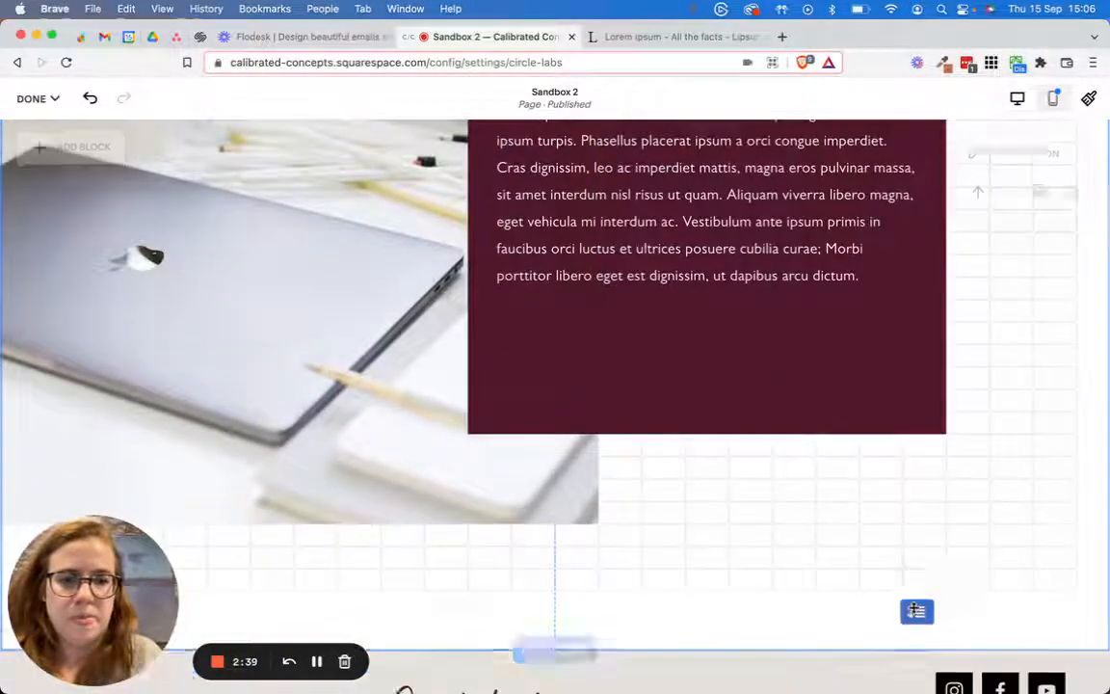
# Shorten the image block further until its lower edge lines up with the text card's lower edge.
pyautogui.scroll(6, 867, 559)
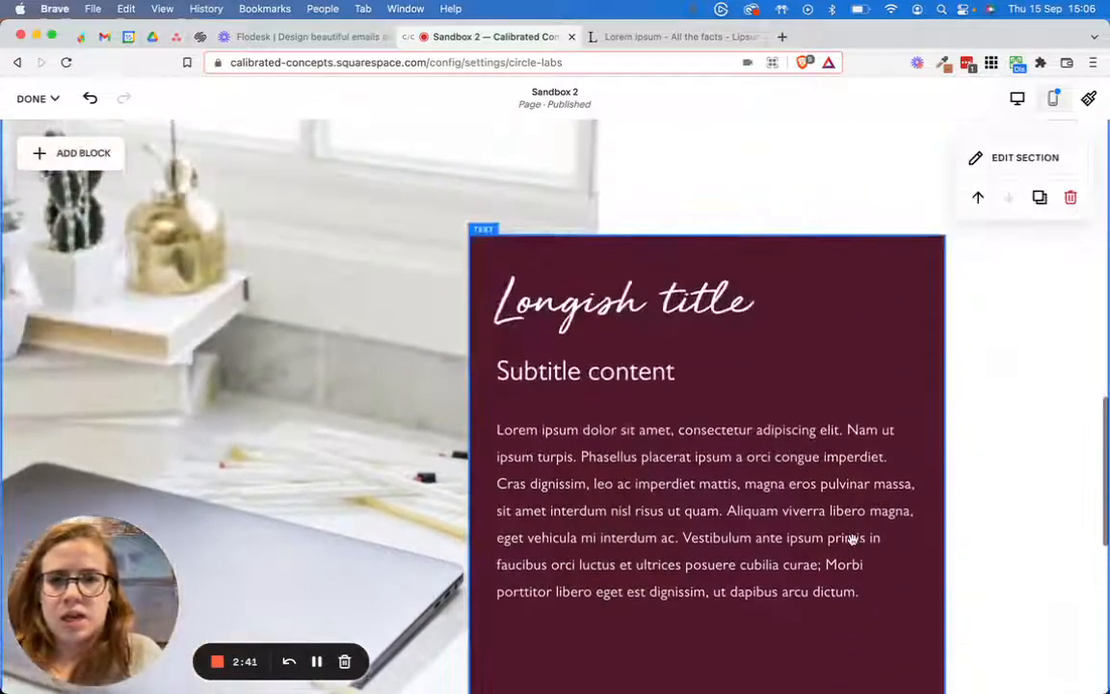
pyautogui.scroll(3, 852, 538)
pyautogui.scroll(-7, 853, 537)
pyautogui.click(279, 413)
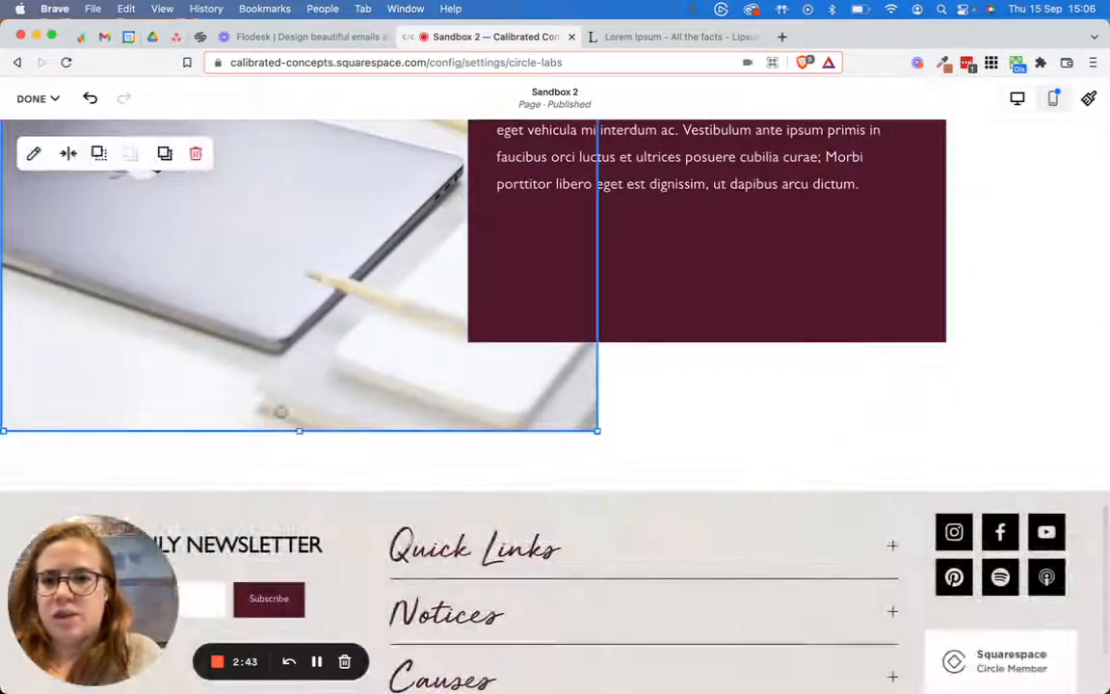
pyautogui.moveTo(299, 430); pyautogui.dragTo(481, 389)
# Reduce the section's grid height to remove the empty rows below the image and text card.
pyautogui.scroll(4, 983, 429)
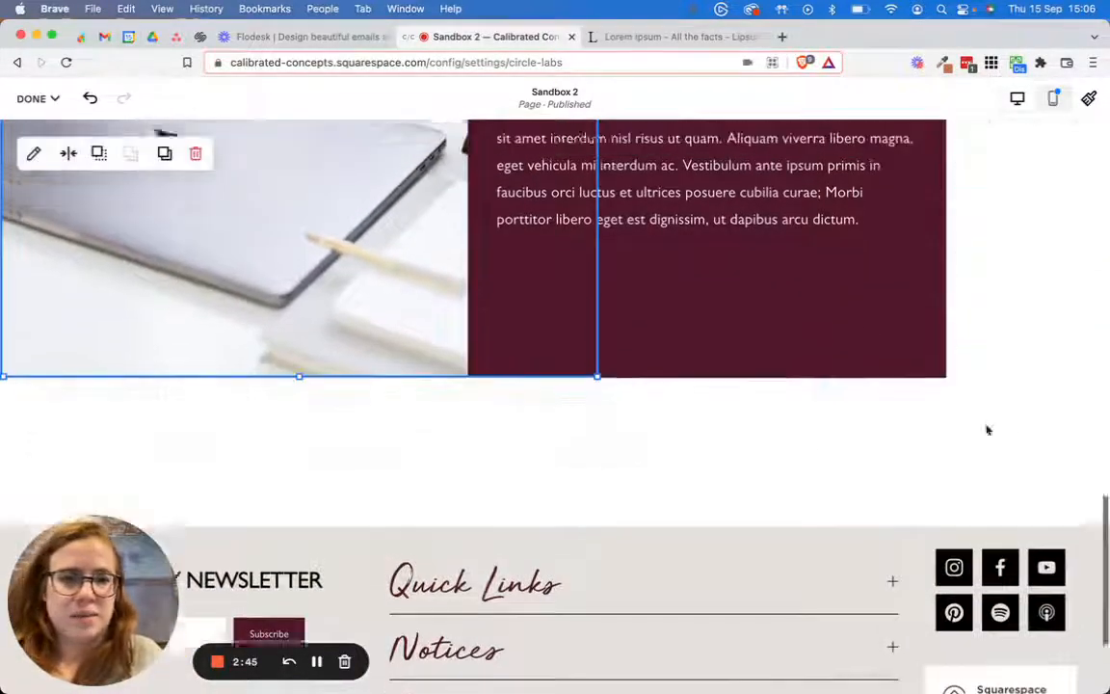
pyautogui.scroll(-2, 979, 600)
pyautogui.click(938, 521)
pyautogui.moveTo(917, 570); pyautogui.dragTo(917, 484)
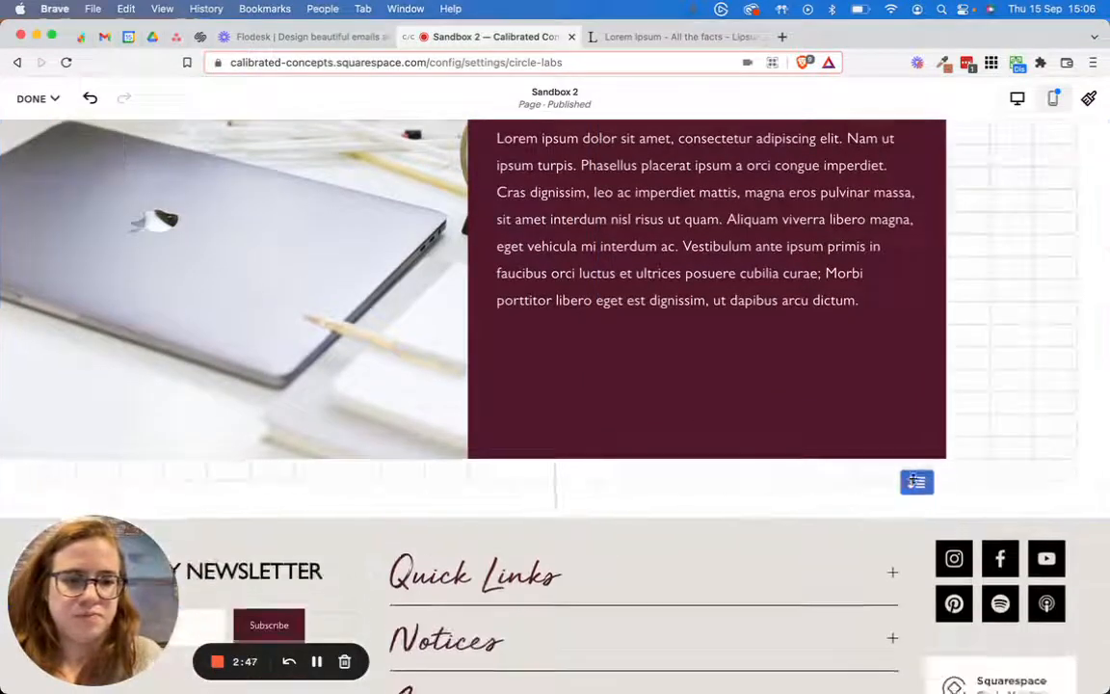
# Move the text card up so the photo extends below the card's lower edge.
pyautogui.scroll(1, 935, 501)
pyautogui.scroll(5, 949, 515)
pyautogui.moveTo(869, 372); pyautogui.dragTo(873, 286)
pyautogui.scroll(2, 875, 300)
pyautogui.scroll(-2, 872, 322)
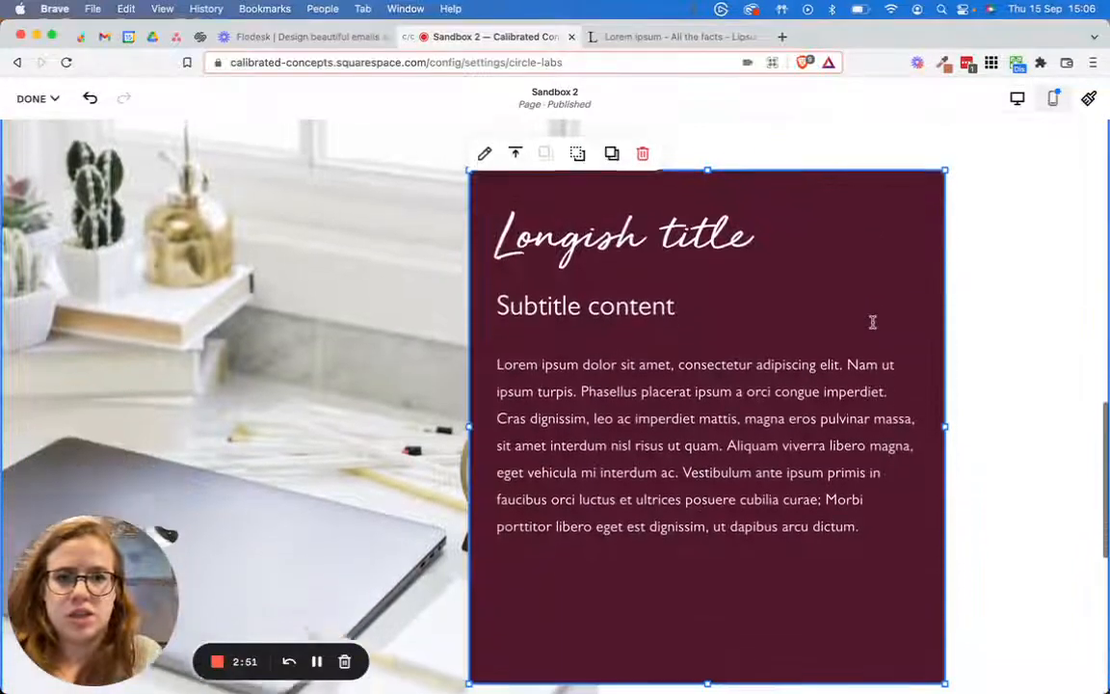
# Move the text card slightly further up and widen it rightward to about half the page width.
pyautogui.click(871, 274)
pyautogui.scroll(2, 896, 265)
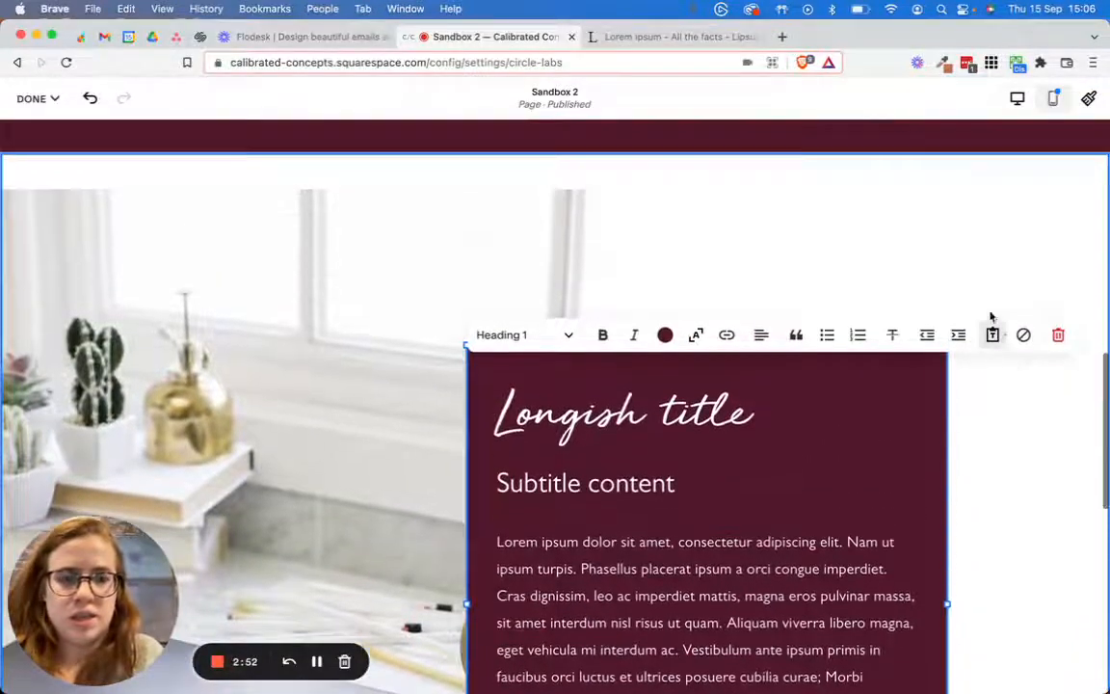
pyautogui.click(1013, 392)
pyautogui.moveTo(839, 396); pyautogui.dragTo(880, 404)
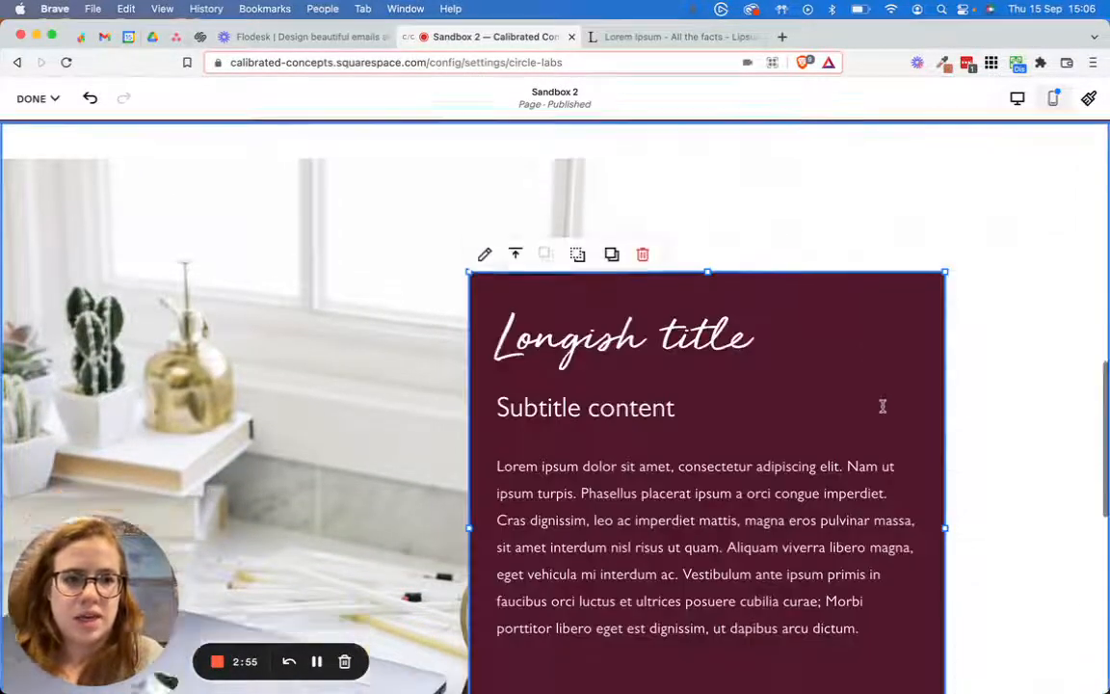
pyautogui.moveTo(944, 429); pyautogui.dragTo(1029, 434)
pyautogui.scroll(-3, 840, 435)
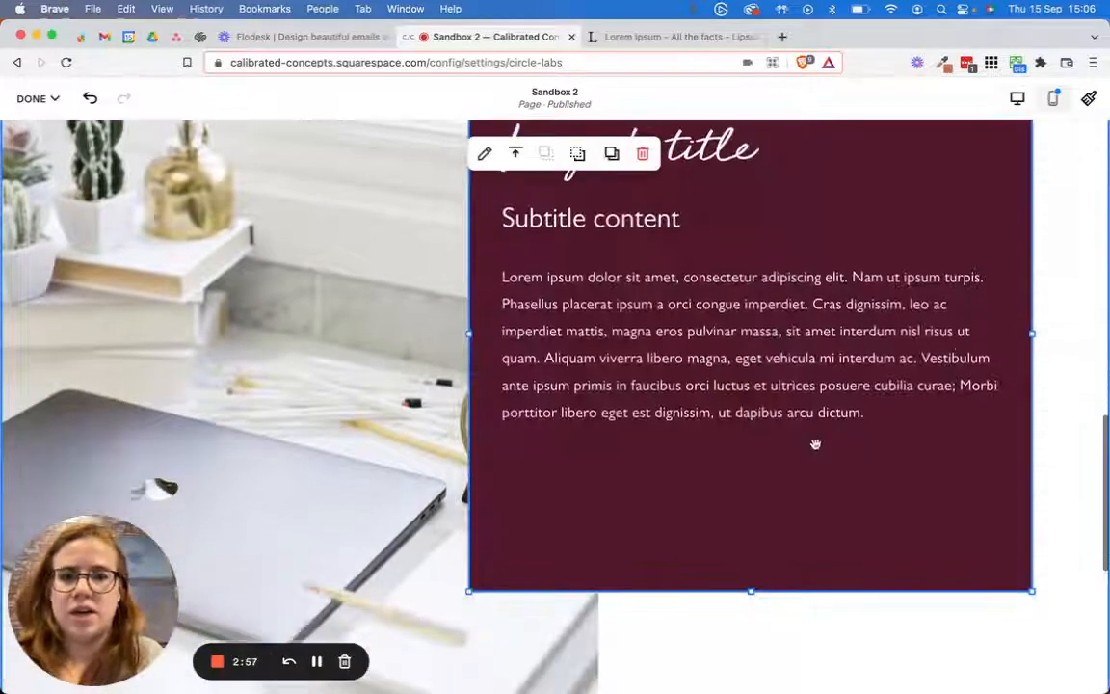
# Add a button block and place it on the text card below the paragraph, toward the card's left side.
pyautogui.click(55, 99)
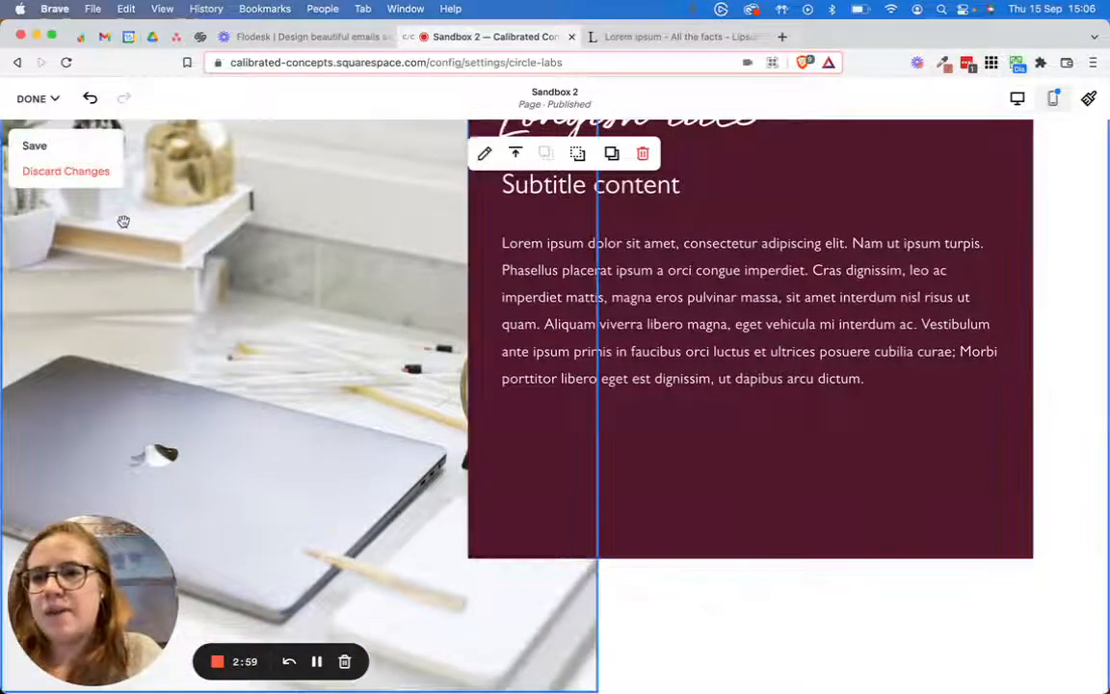
pyautogui.scroll(2, 131, 228)
pyautogui.click(42, 155)
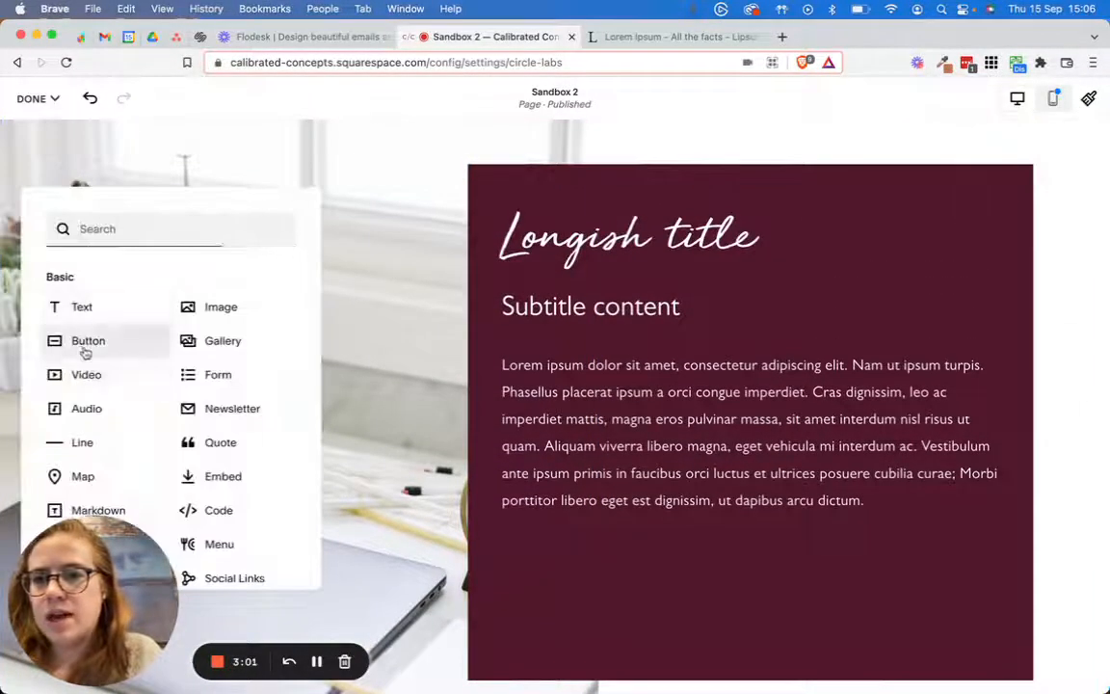
pyautogui.click(85, 345)
pyautogui.scroll(-2, 190, 169)
pyautogui.scroll(2, 190, 170)
pyautogui.moveTo(187, 205); pyautogui.dragTo(647, 582)
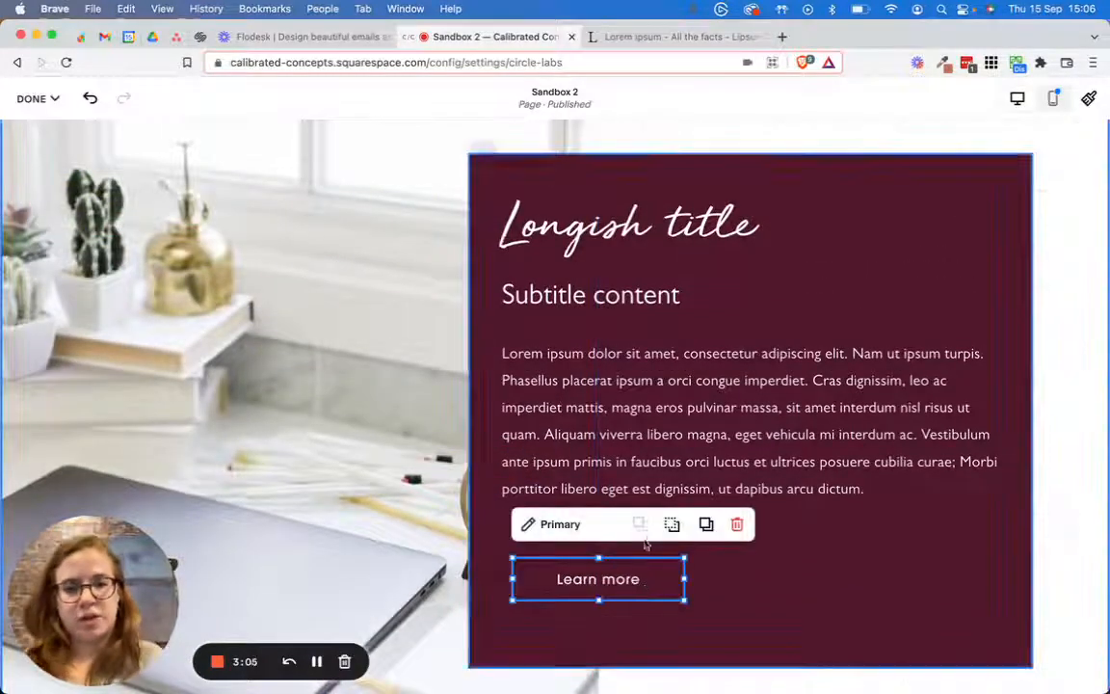
# Try the Secondary and Tertiary styles on the Learn more button.
pyautogui.click(536, 521)
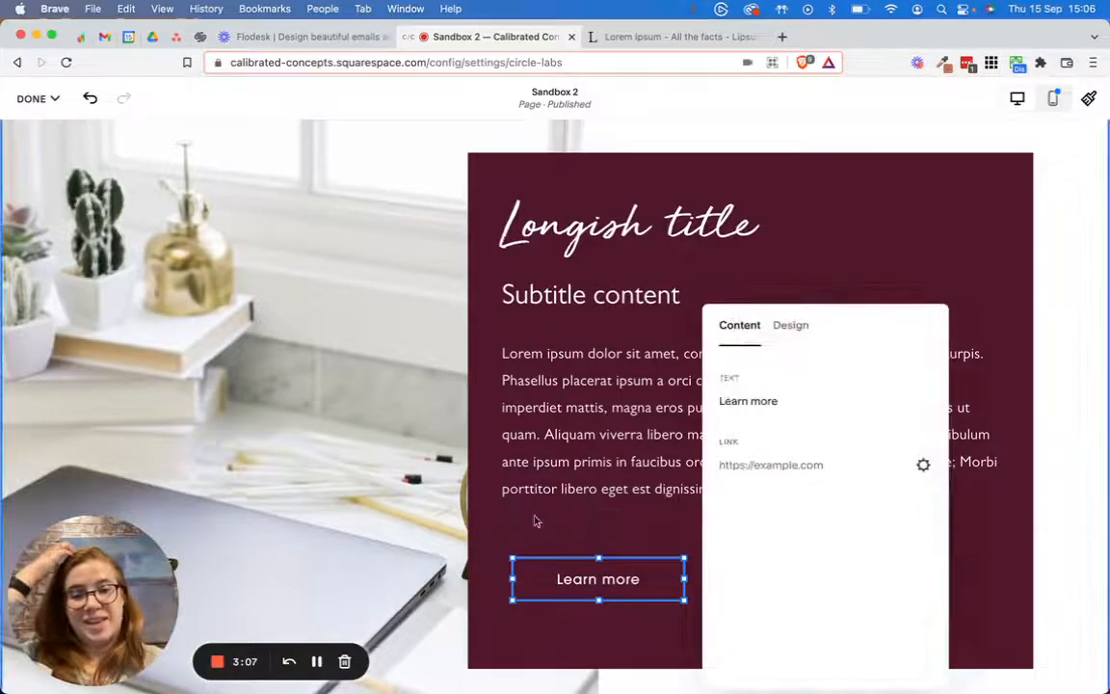
pyautogui.click(788, 326)
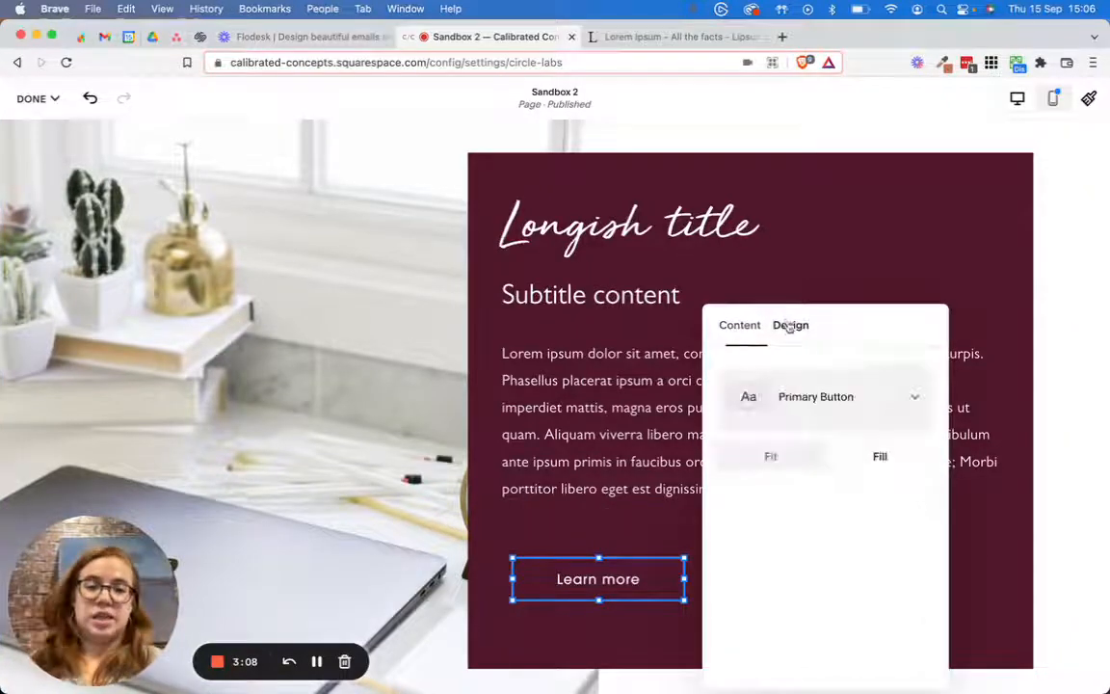
pyautogui.click(810, 396)
pyautogui.click(812, 453)
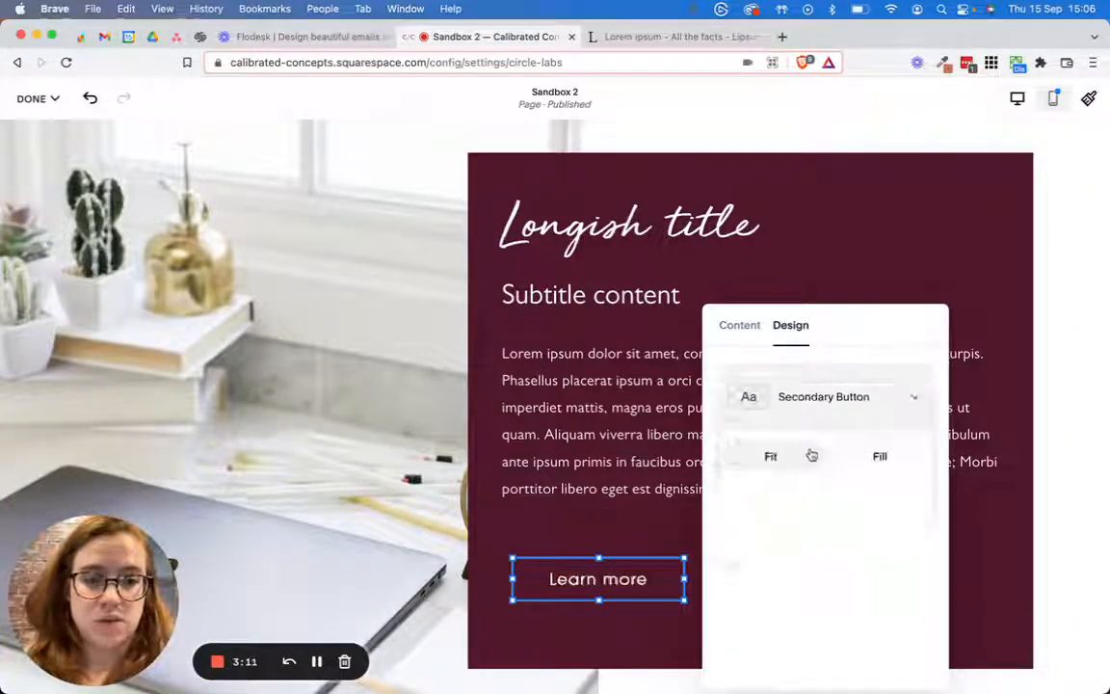
pyautogui.click(815, 452)
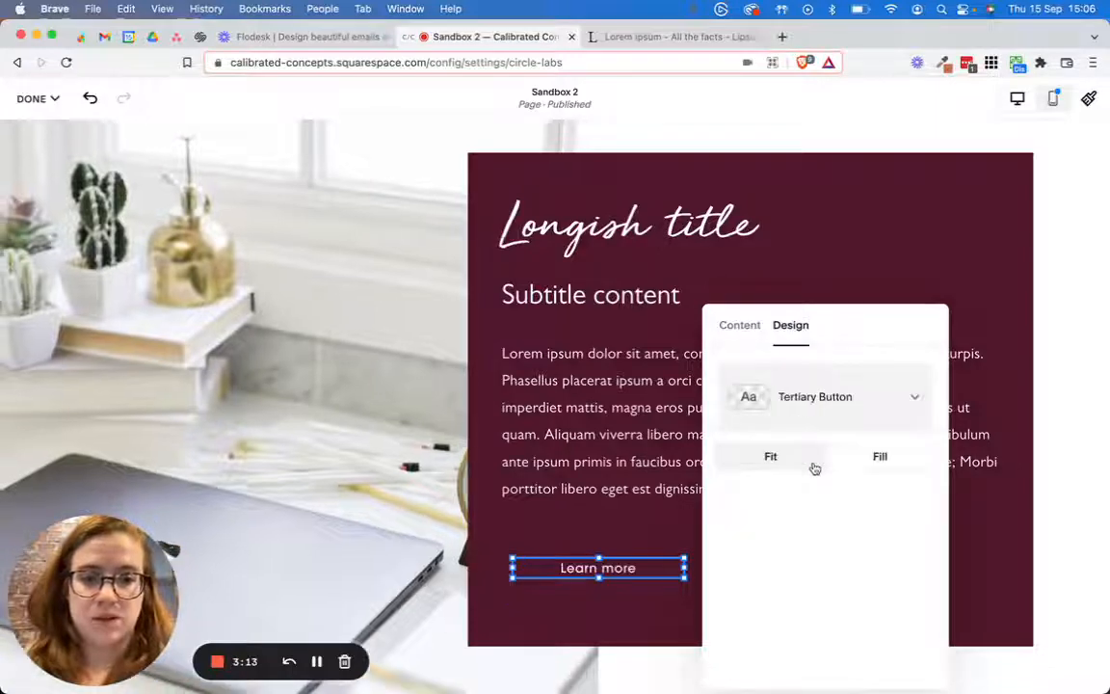
pyautogui.click(808, 410)
pyautogui.click(823, 453)
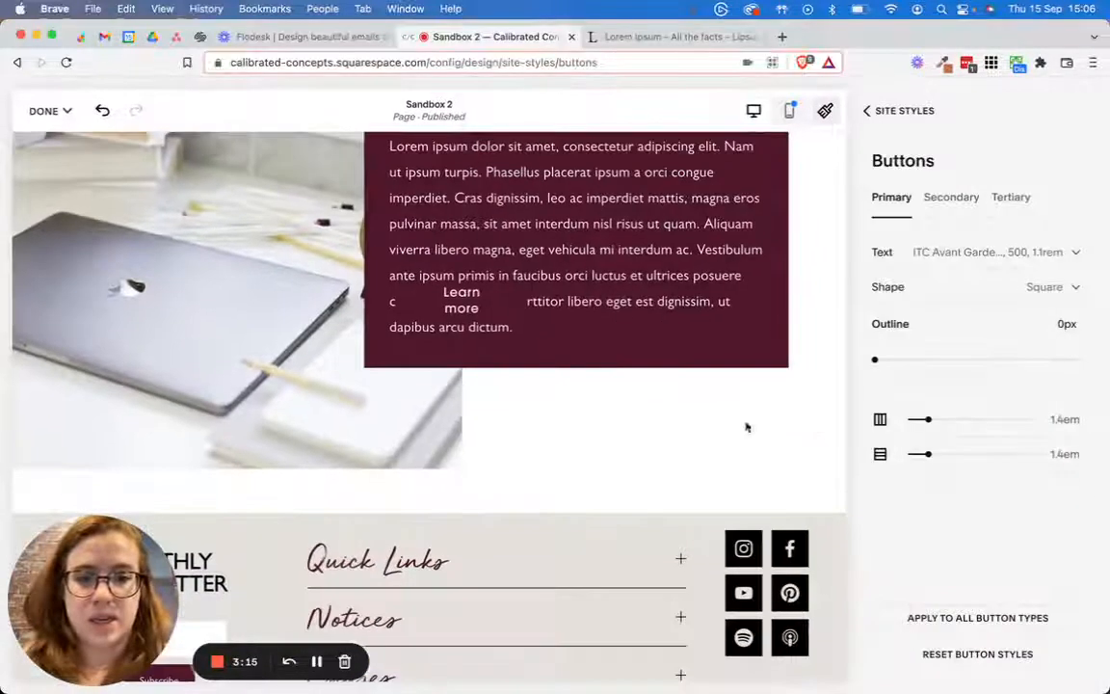
pyautogui.scroll(1, 841, 160)
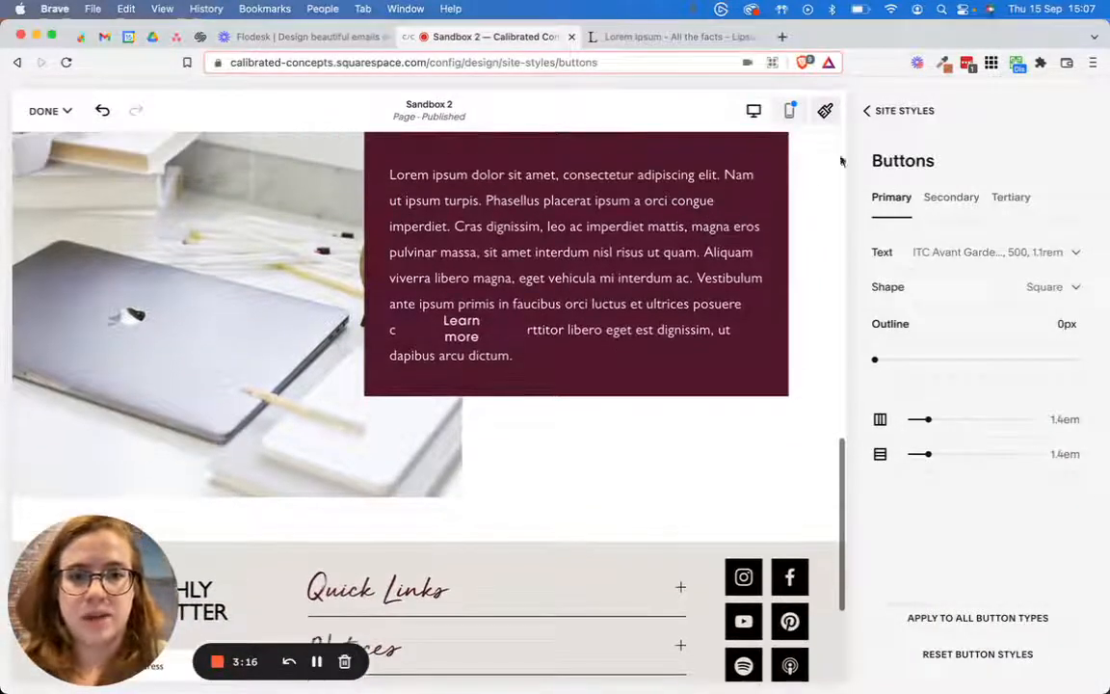
pyautogui.click(828, 110)
# Apply the Secondary style to the Learn more button on the text card.
pyautogui.click(616, 613)
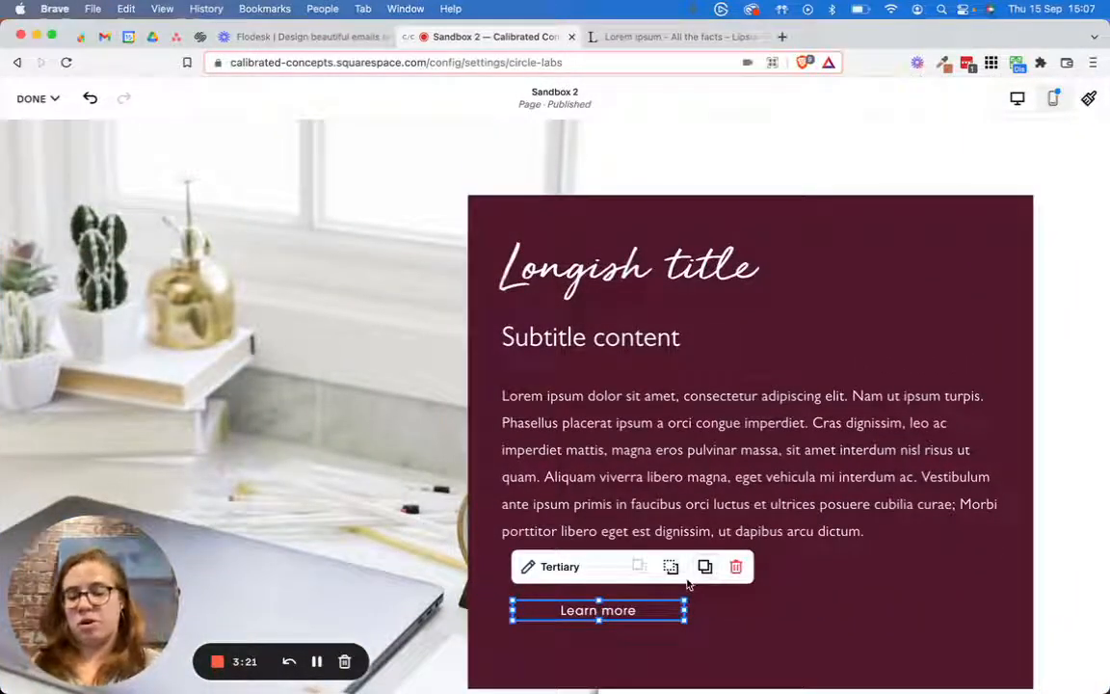
pyautogui.click(560, 567)
pyautogui.click(585, 479)
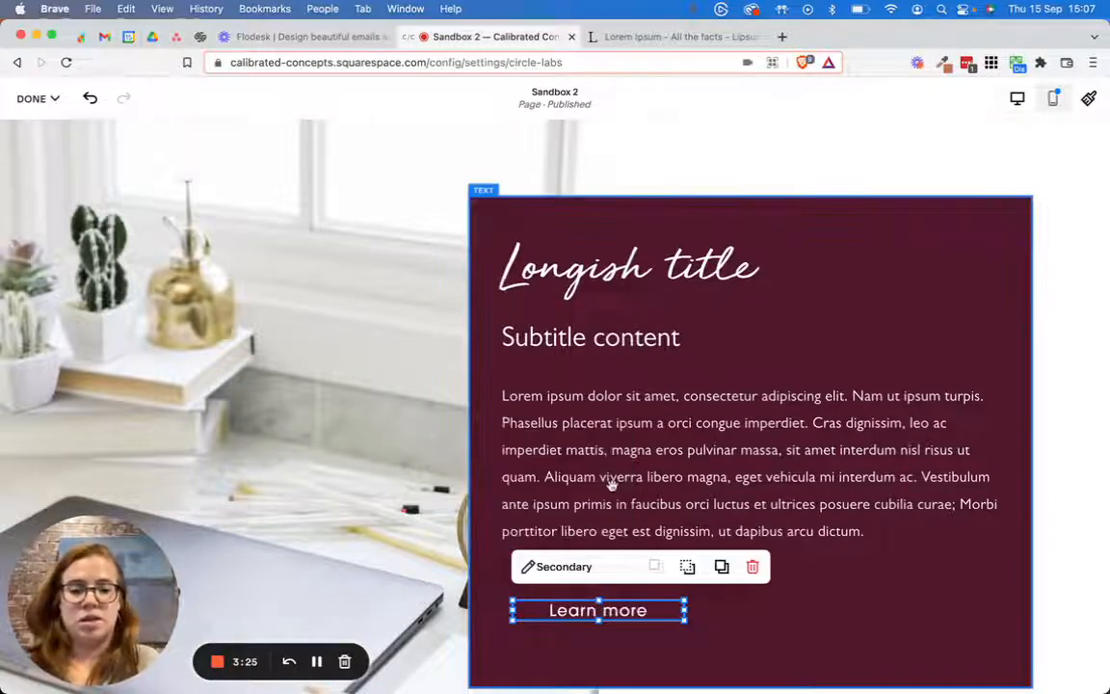
# Use the Fit sizing for the Learn more button and make its block taller within the text card.
pyautogui.click(556, 571)
pyautogui.click(533, 568)
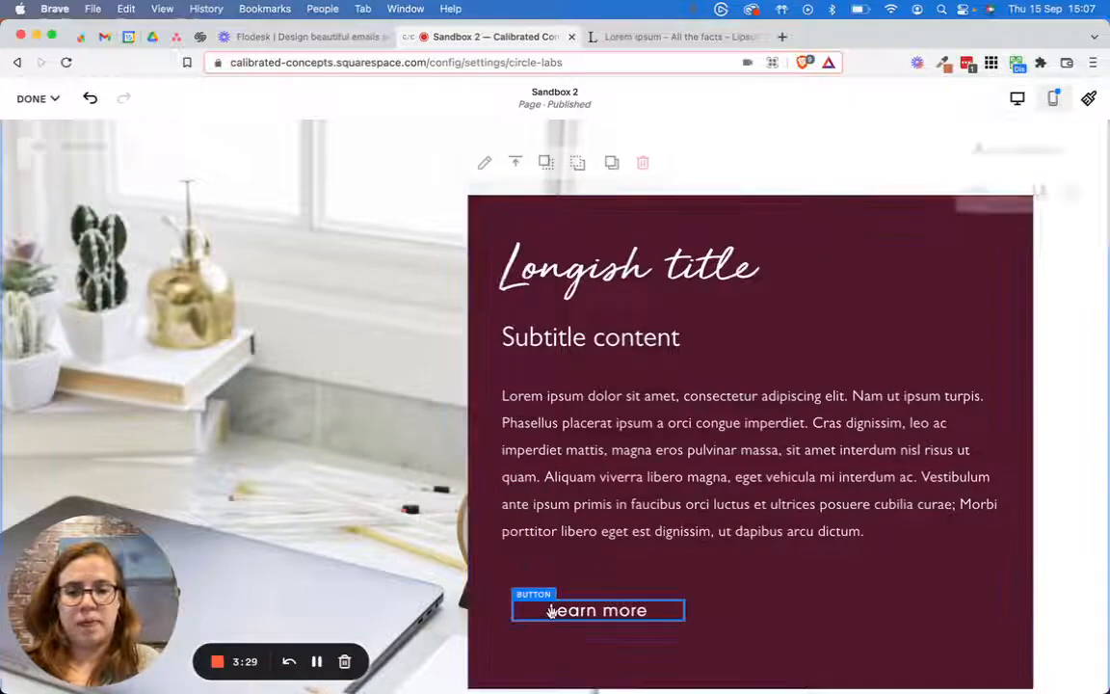
pyautogui.click(551, 611)
pyautogui.click(526, 569)
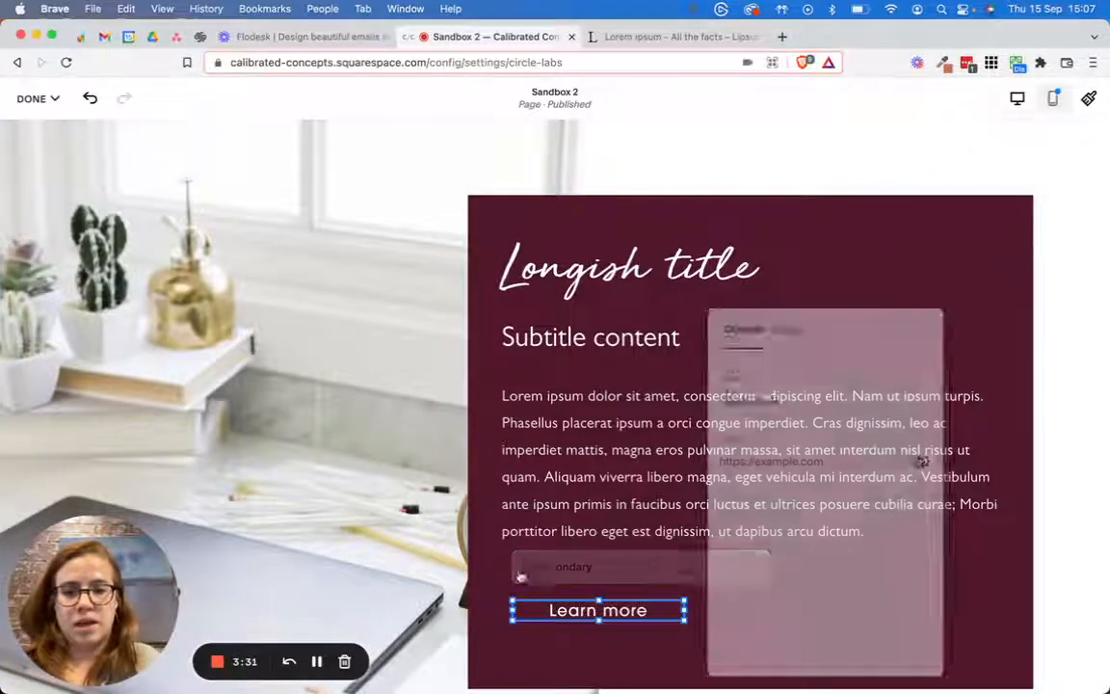
pyautogui.click(791, 322)
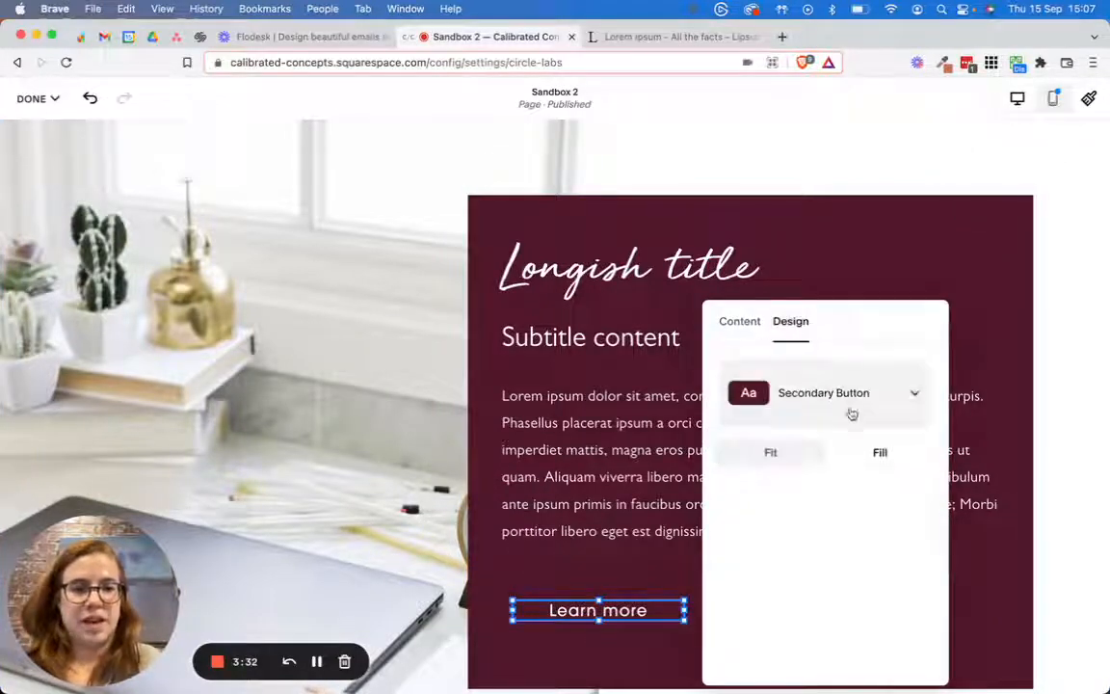
pyautogui.click(769, 455)
pyautogui.click(524, 568)
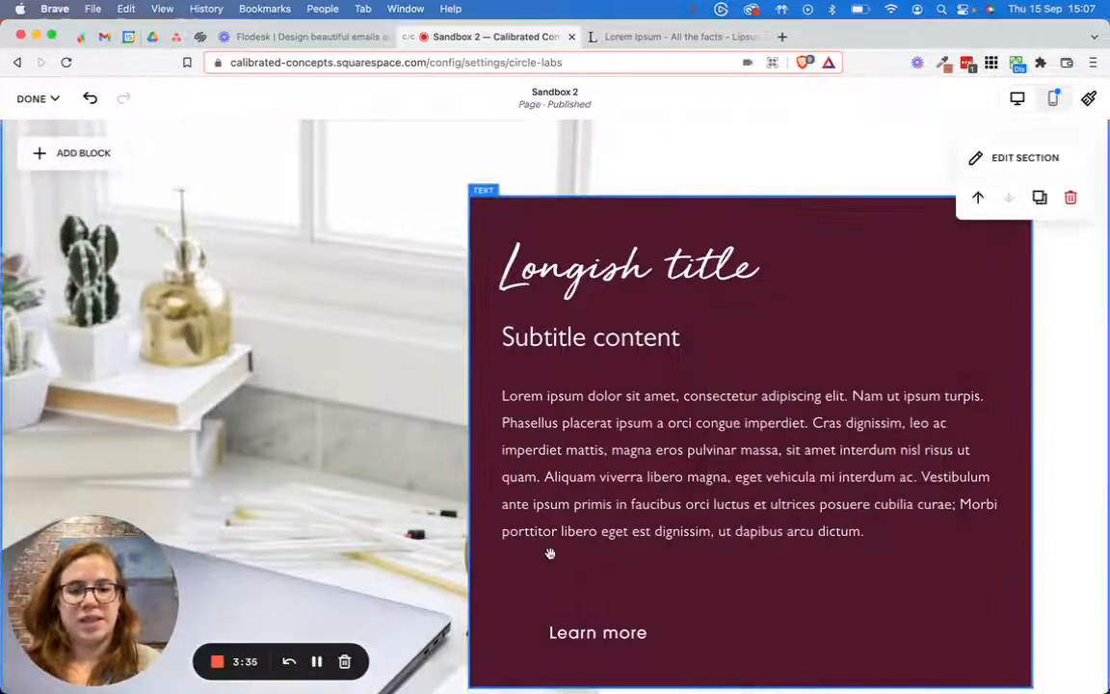
# Move the Learn more button up one grid row and rightward to roughly the text card's horizontal middle.
pyautogui.click(616, 560)
pyautogui.scroll(-2, 655, 525)
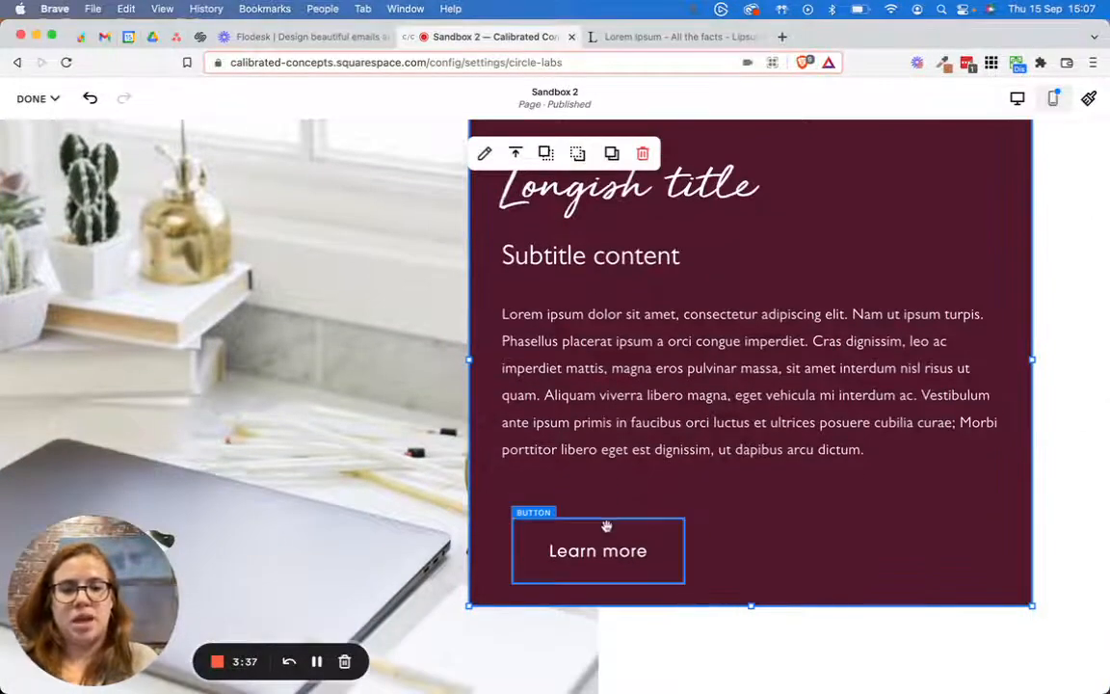
pyautogui.moveTo(606, 525); pyautogui.dragTo(603, 501)
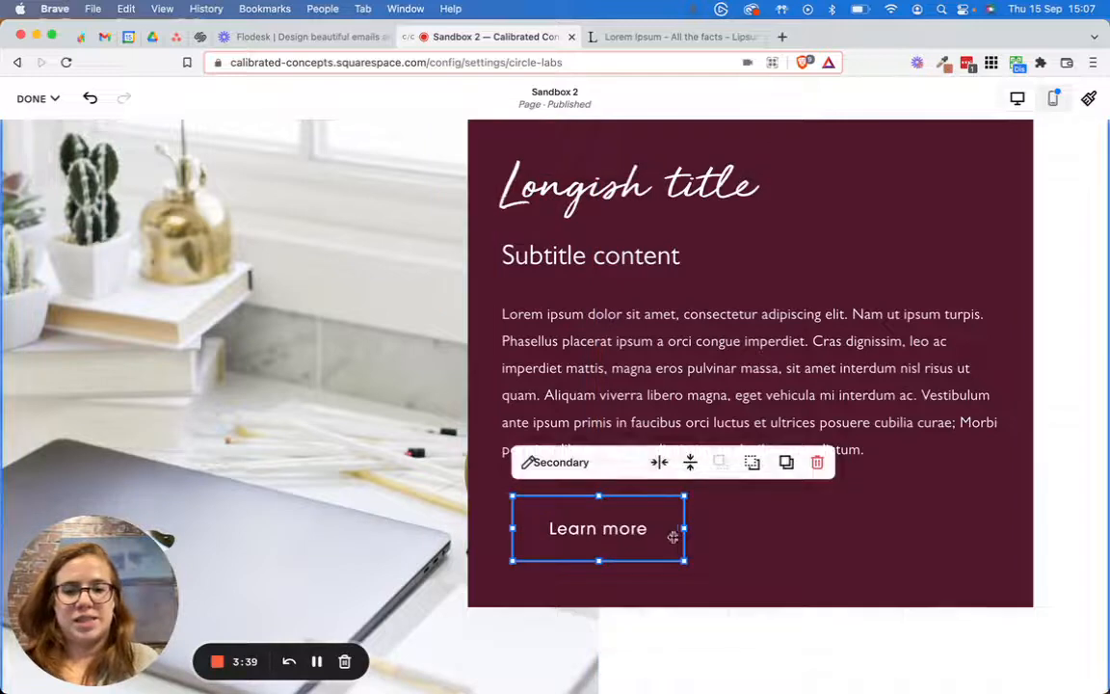
pyautogui.moveTo(673, 533); pyautogui.dragTo(803, 486)
pyautogui.scroll(-1, 761, 526)
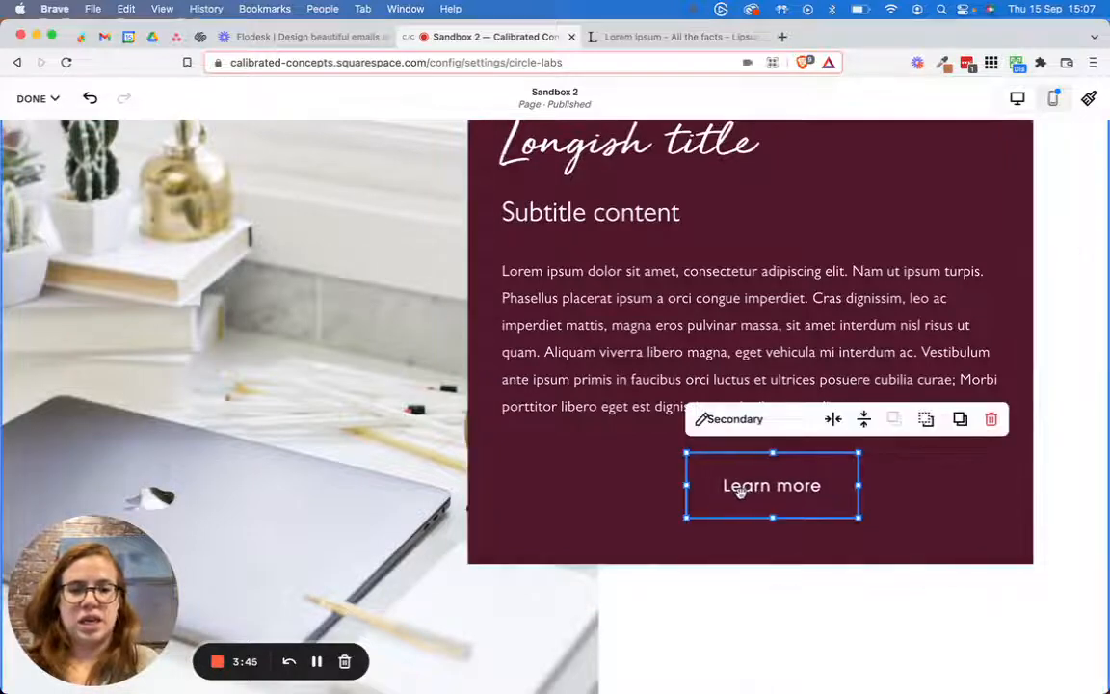
pyautogui.moveTo(723, 486); pyautogui.dragTo(701, 492)
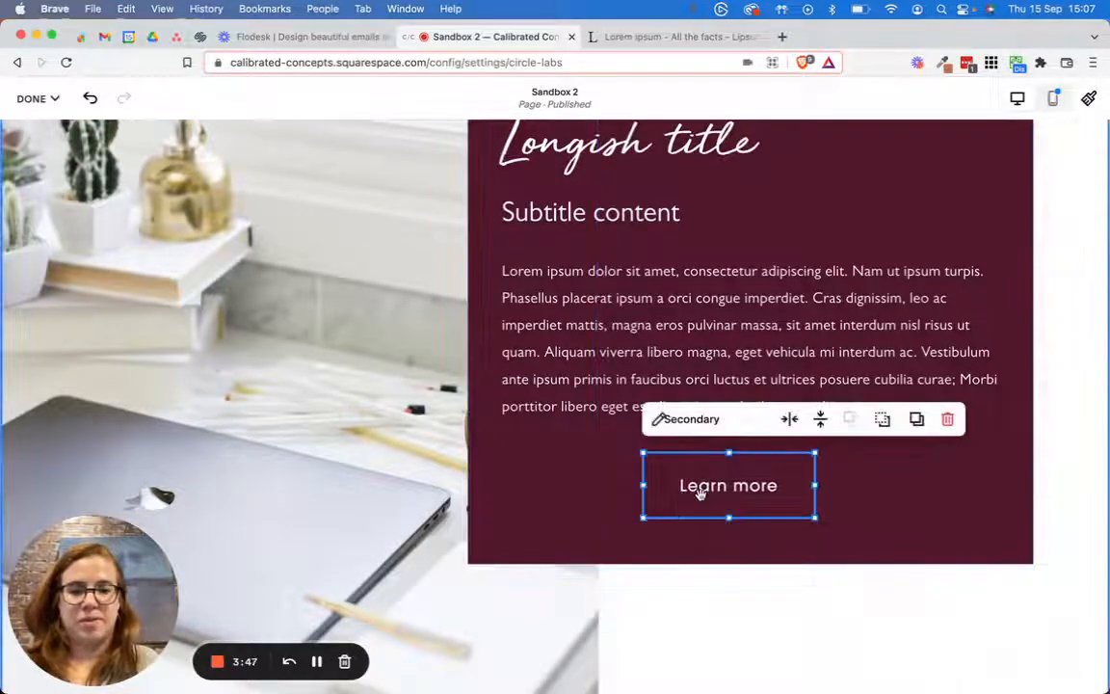
# Widen the text card rightward by one grid column and shift the Learn more button right to center it on the card.
pyautogui.scroll(2, 852, 633)
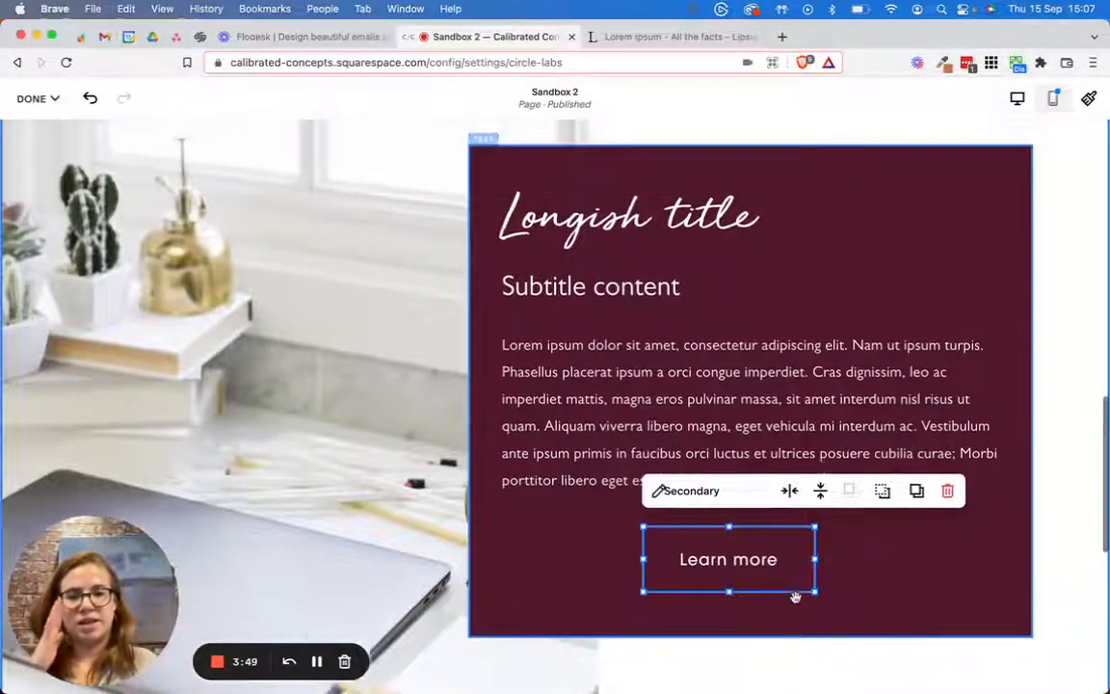
pyautogui.click(1058, 279)
pyautogui.click(1030, 389)
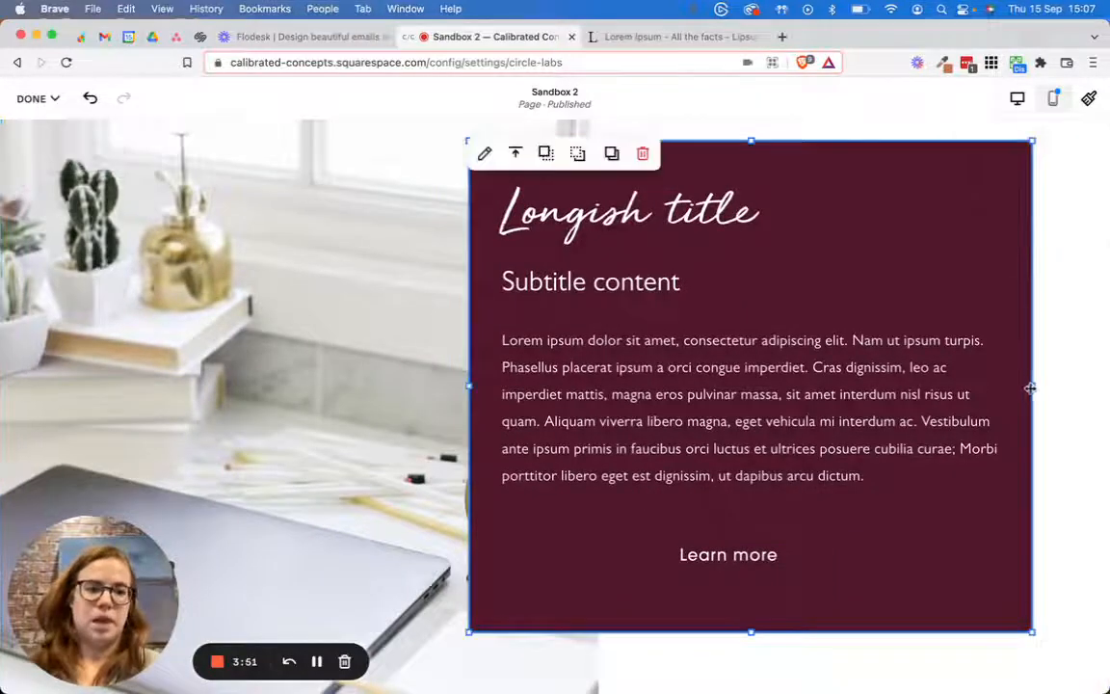
pyautogui.moveTo(1032, 388); pyautogui.dragTo(1075, 388)
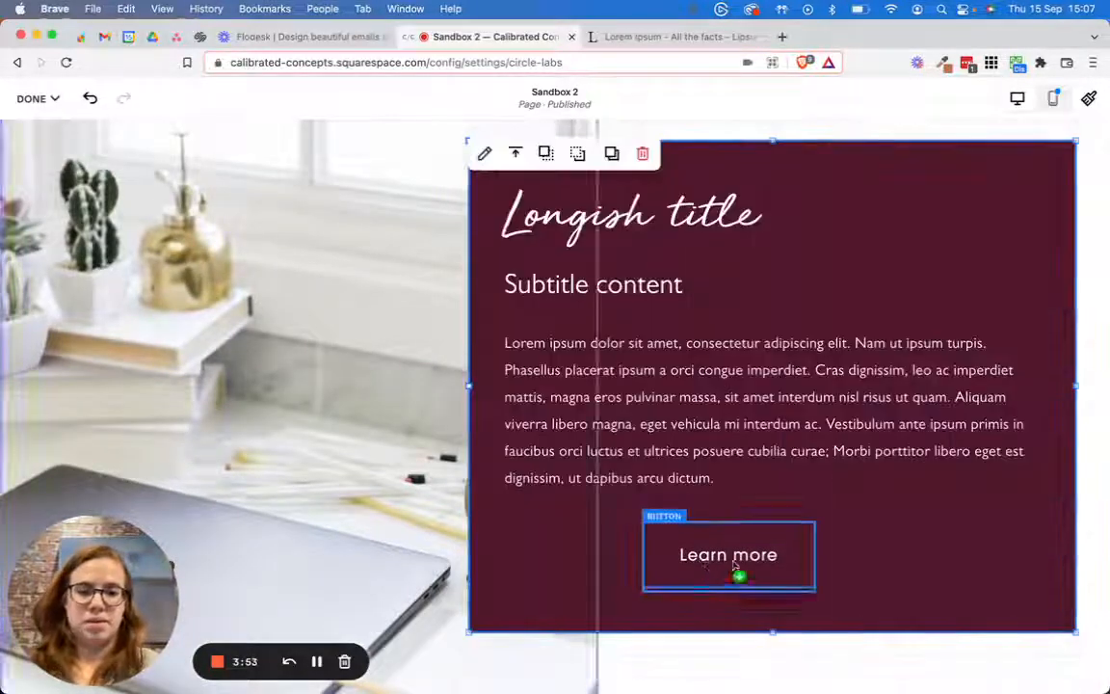
pyautogui.moveTo(737, 573); pyautogui.dragTo(758, 560)
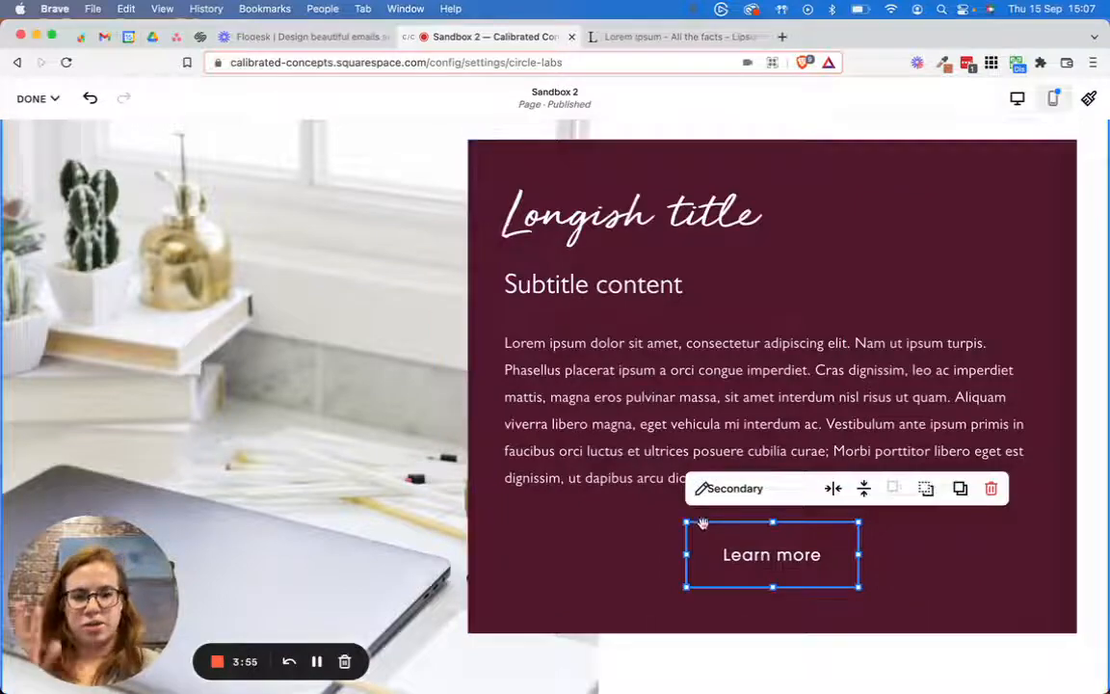
# Look over the finished layout and browse the premade section templates without adding one.
pyautogui.scroll(4, 704, 524)
pyautogui.scroll(-9, 704, 523)
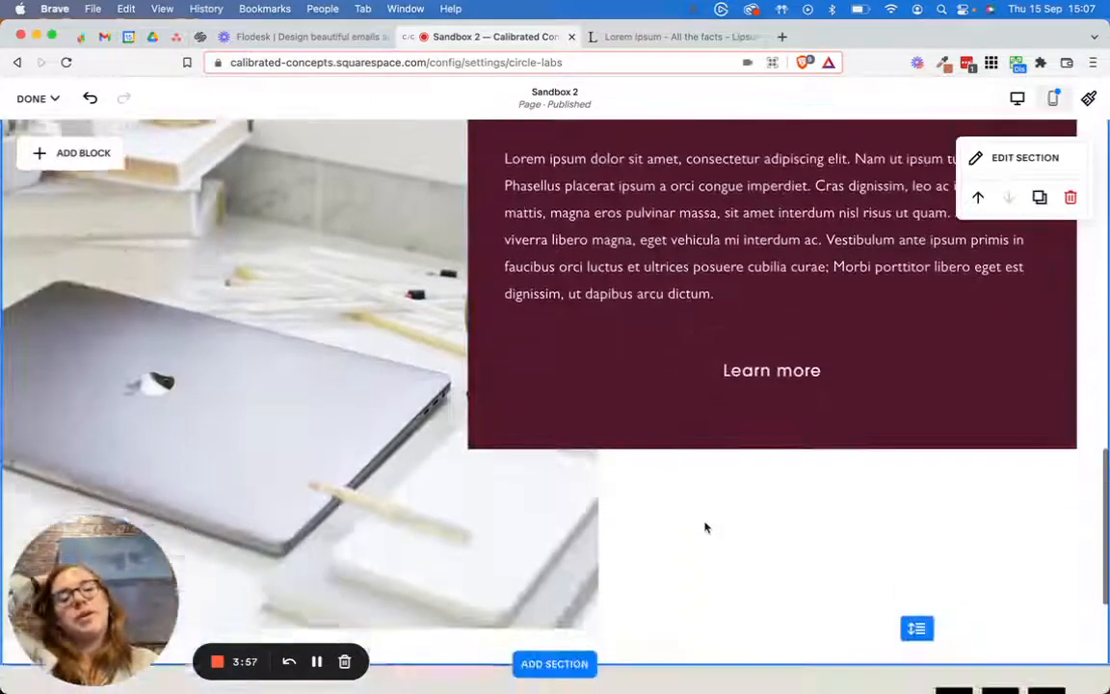
pyautogui.scroll(15, 667, 372)
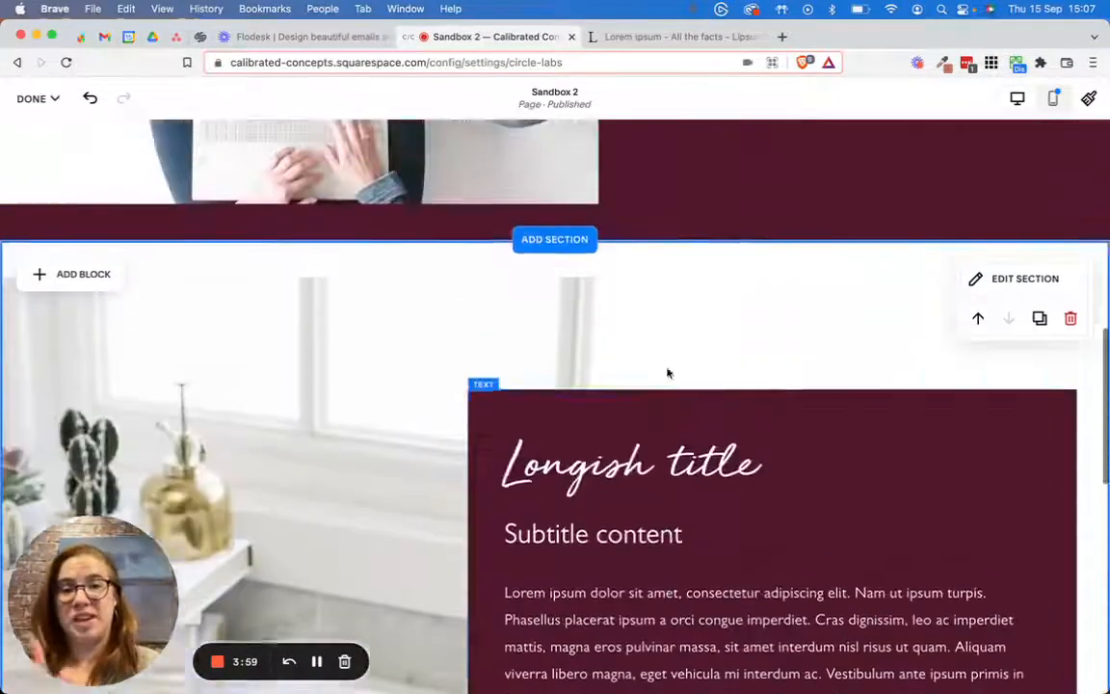
pyautogui.scroll(-3, 664, 366)
pyautogui.scroll(-16, 664, 372)
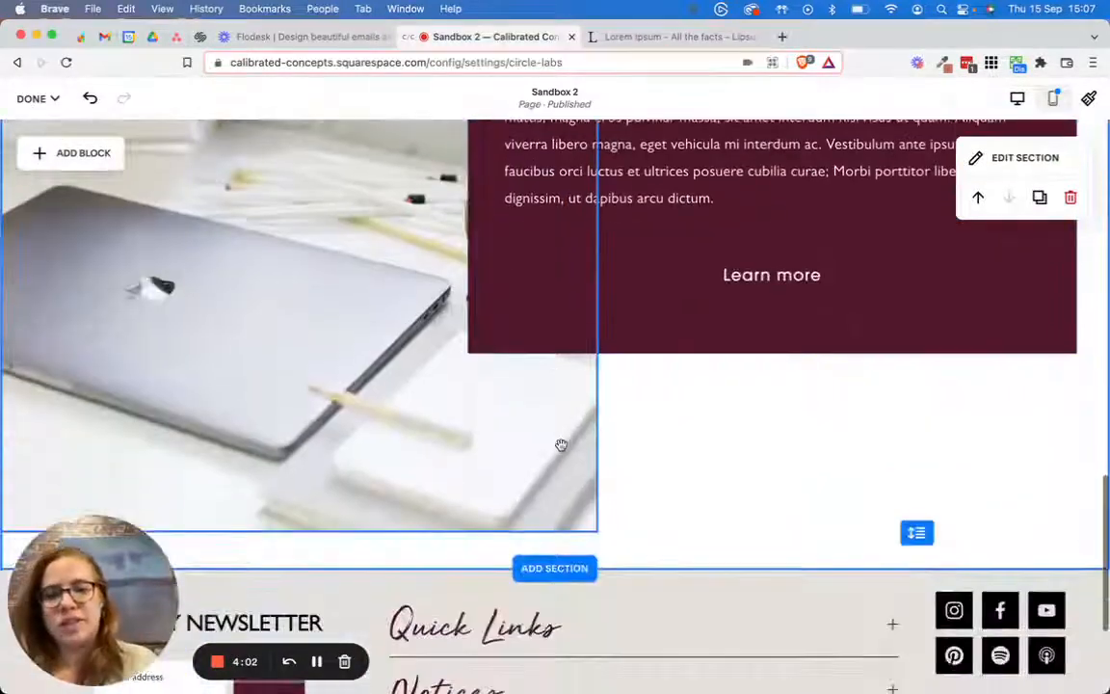
pyautogui.click(554, 568)
pyautogui.scroll(-2, 520, 443)
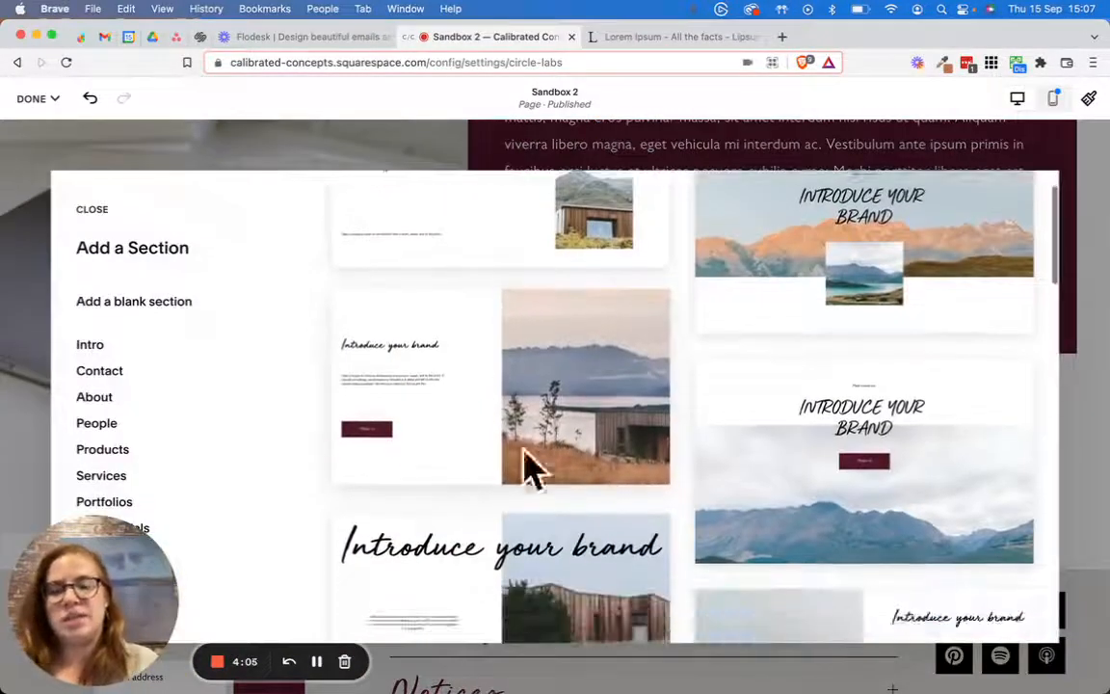
pyautogui.scroll(-10, 985, 415)
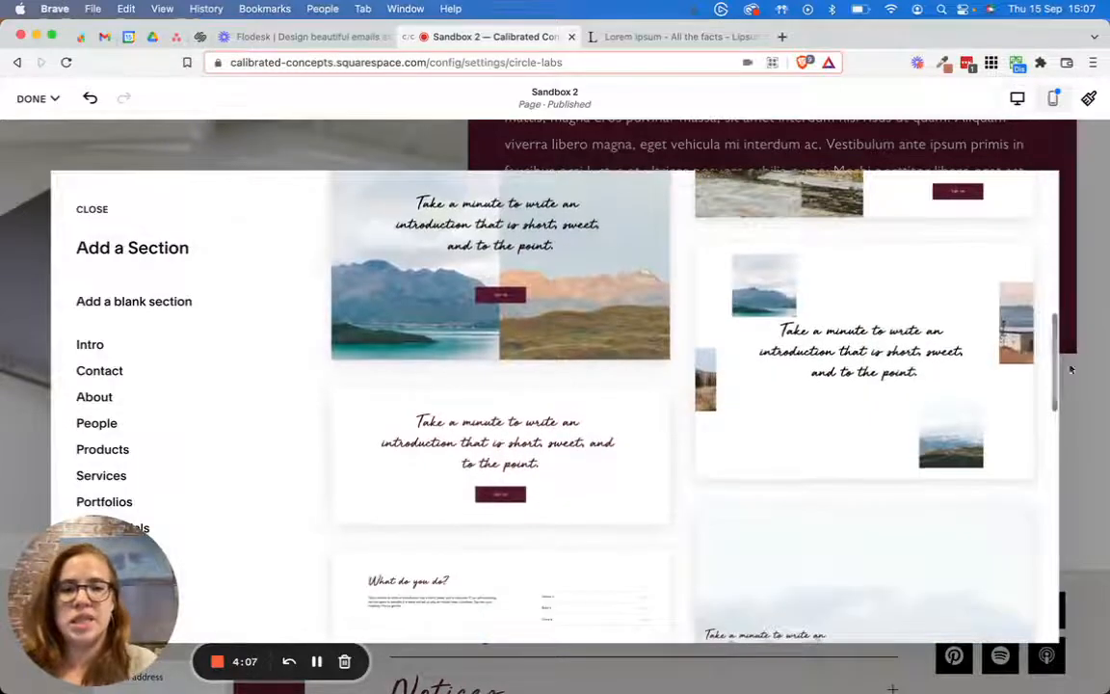
pyautogui.scroll(-3, 738, 394)
pyautogui.scroll(-15, 738, 394)
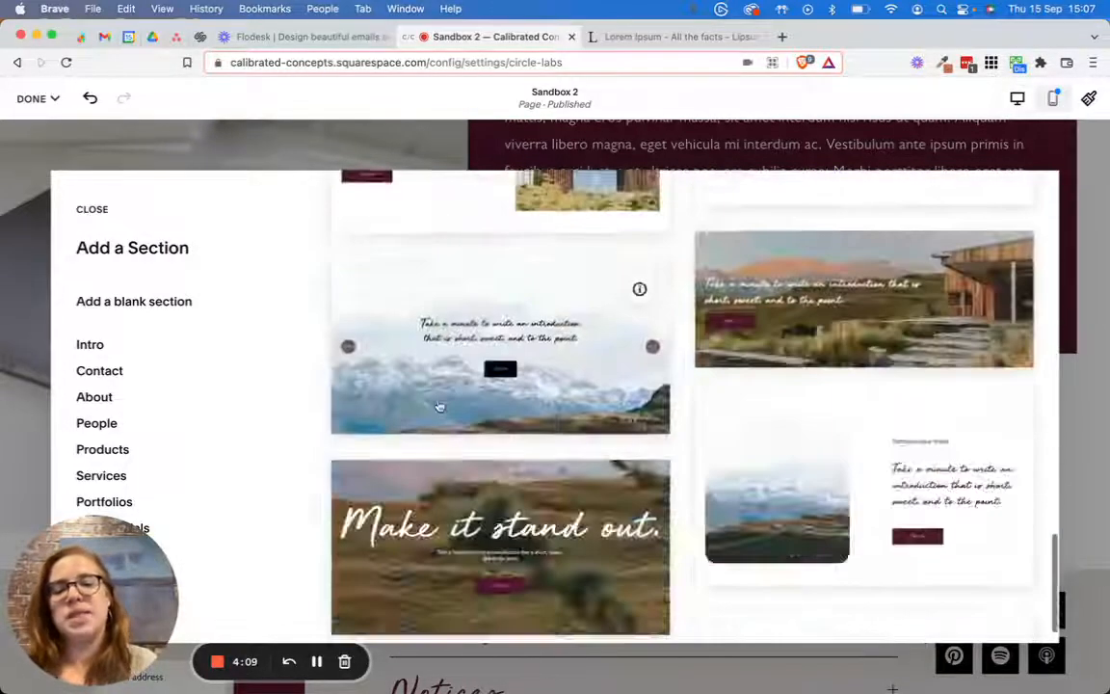
pyautogui.scroll(-1, 525, 416)
pyautogui.scroll(3, 546, 404)
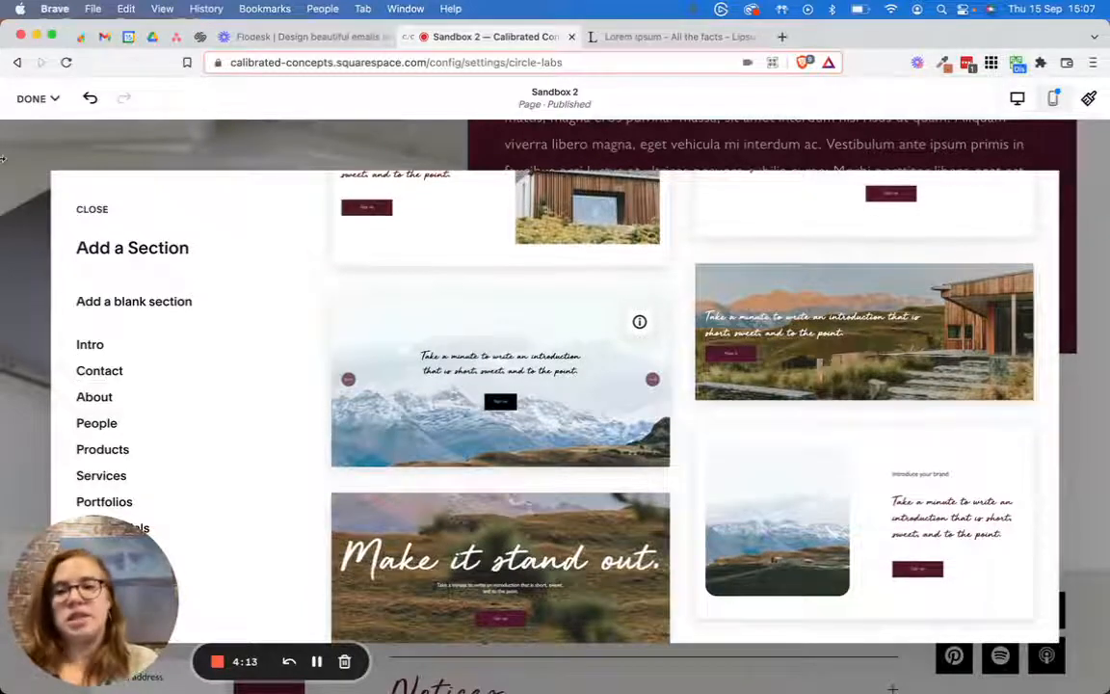
pyautogui.click(92, 210)
# Close the section template browser, select the image, text card and Learn more button together, and duplicate the group.
pyautogui.scroll(3, 678, 462)
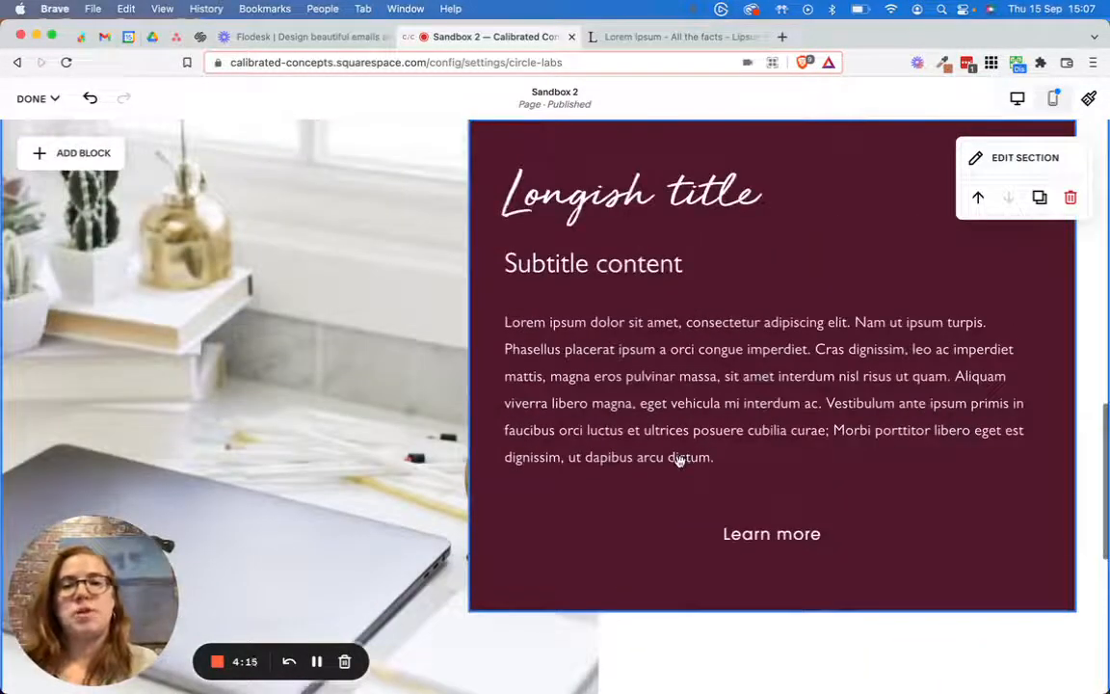
pyautogui.scroll(2, 678, 460)
pyautogui.click(448, 246)
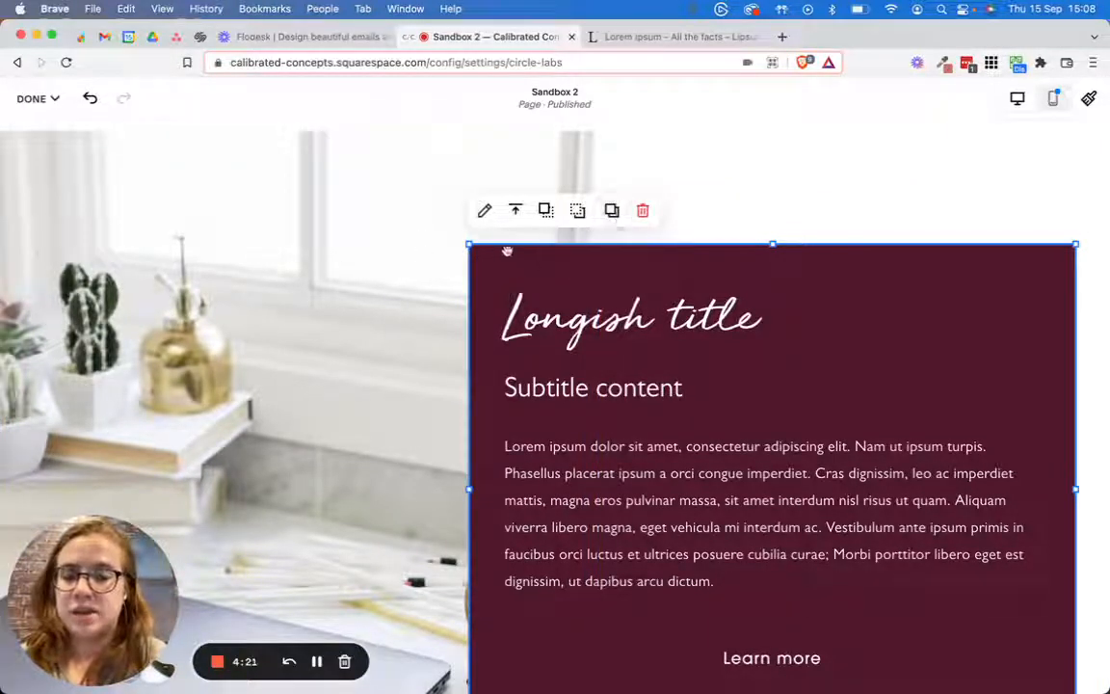
pyautogui.click(416, 242)
pyautogui.scroll(-3, 742, 445)
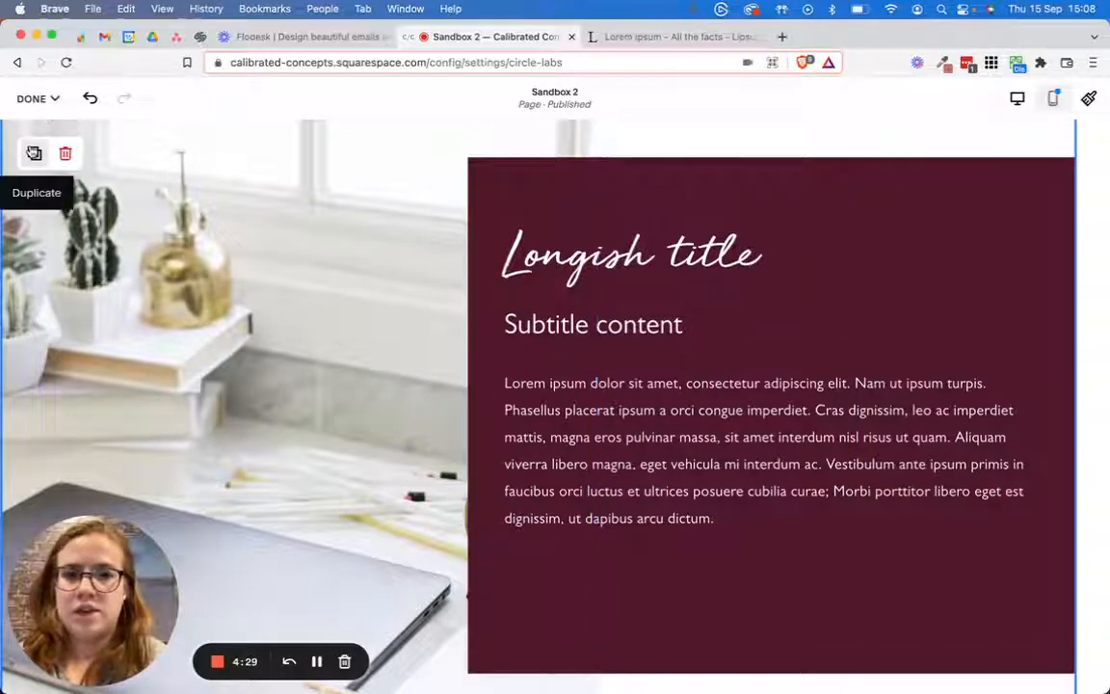
pyautogui.scroll(-5, 655, 308)
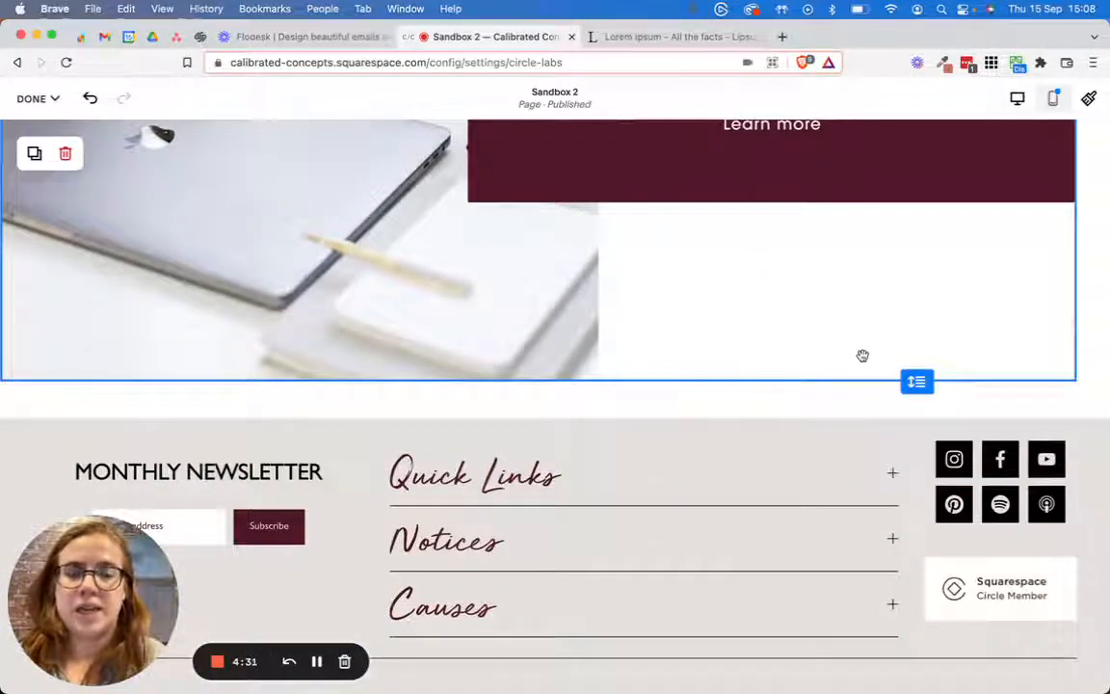
# Move the duplicated image, text card and button group down so it sits below the original layout.
pyautogui.scroll(1, 877, 371)
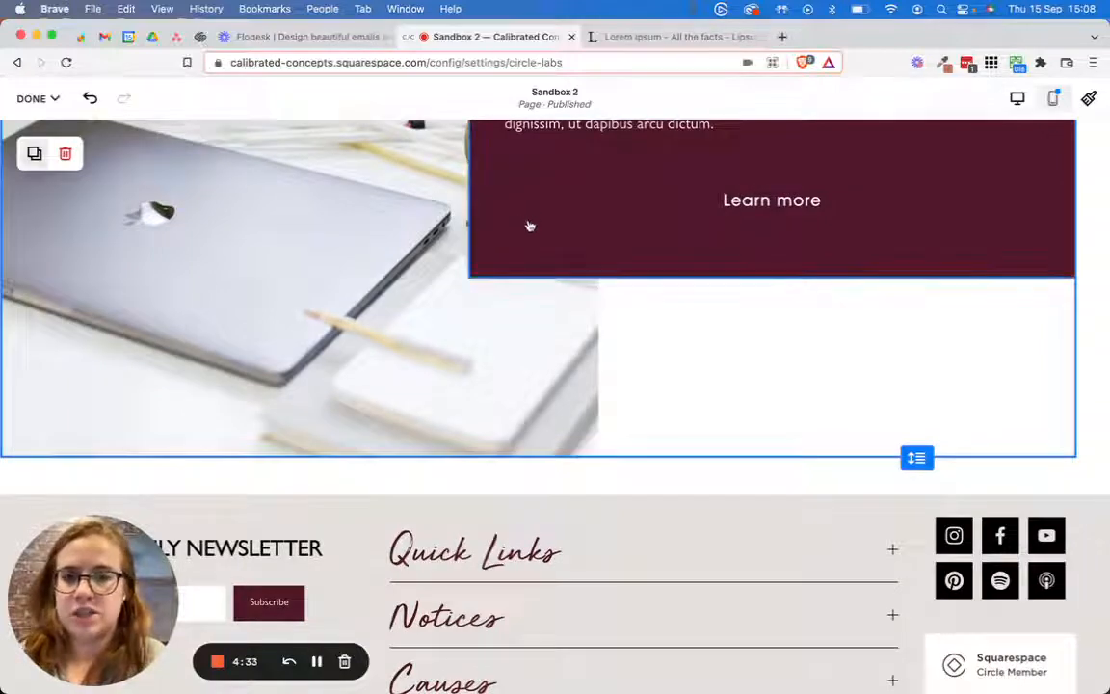
pyautogui.scroll(5, 765, 338)
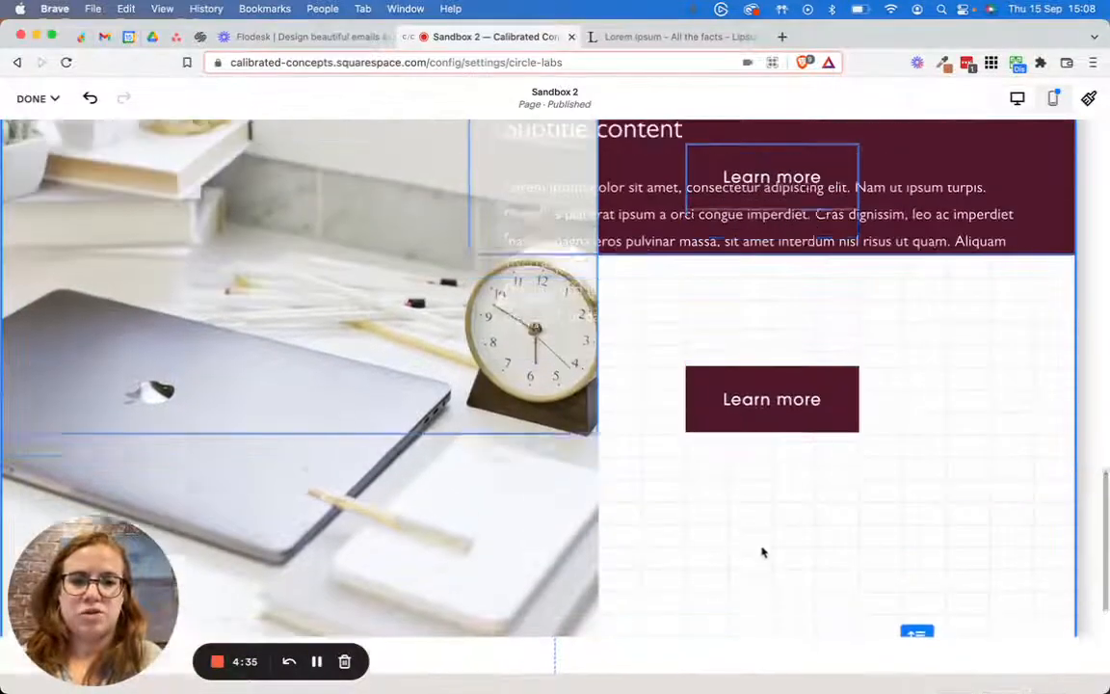
pyautogui.scroll(-4, 780, 516)
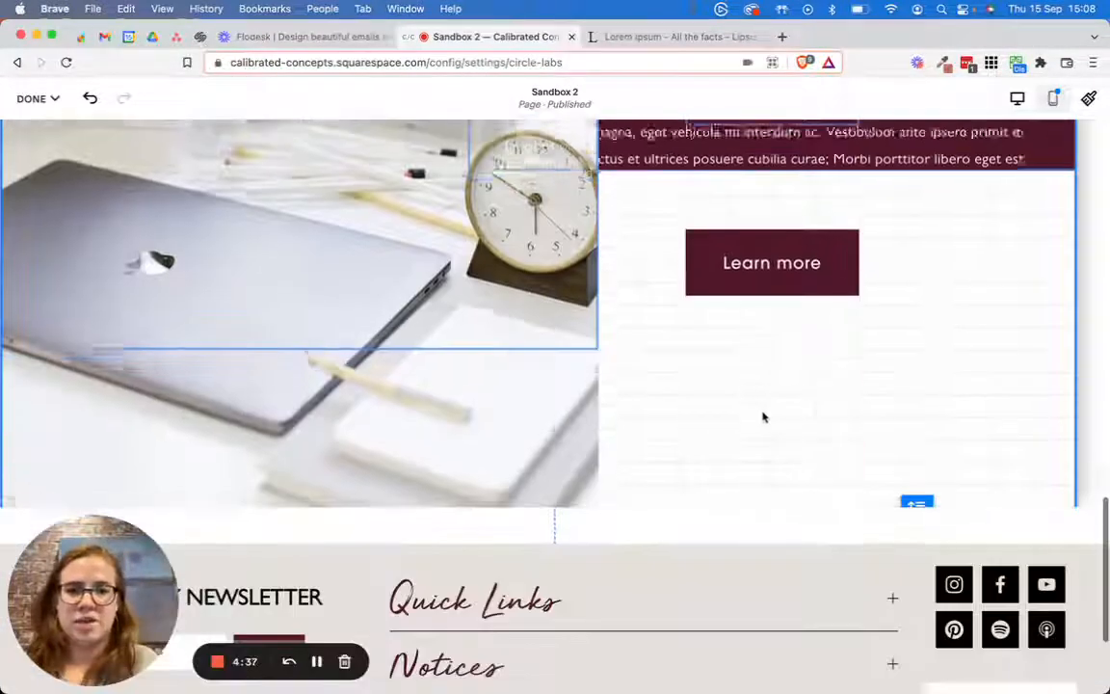
pyautogui.scroll(4, 746, 567)
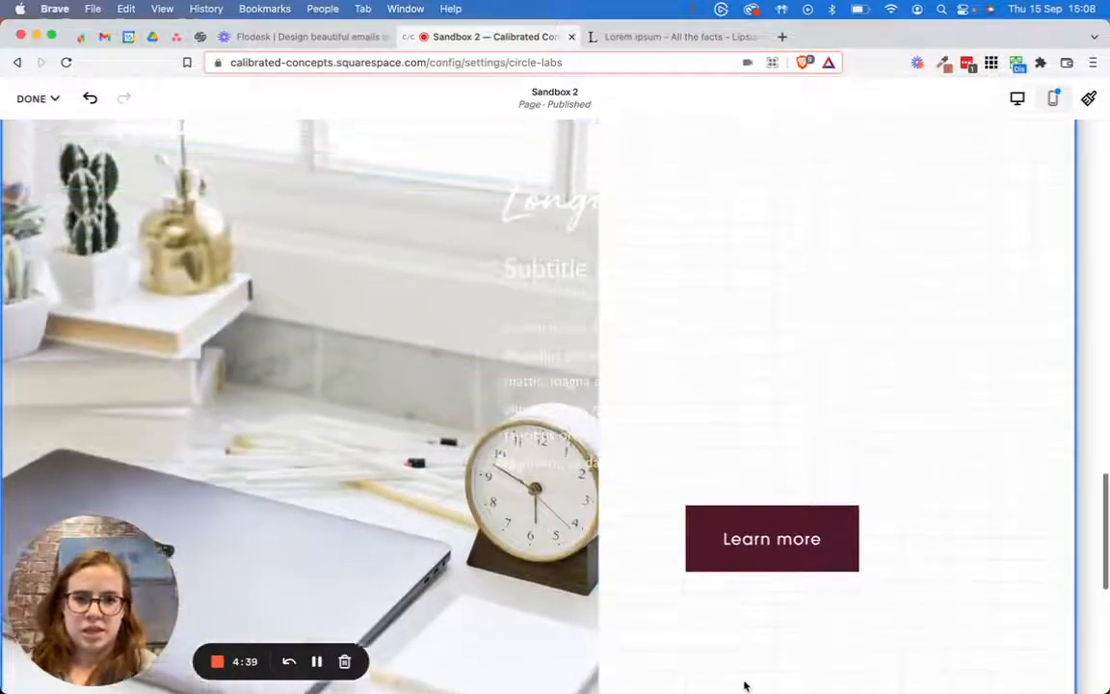
pyautogui.scroll(-3, 909, 310)
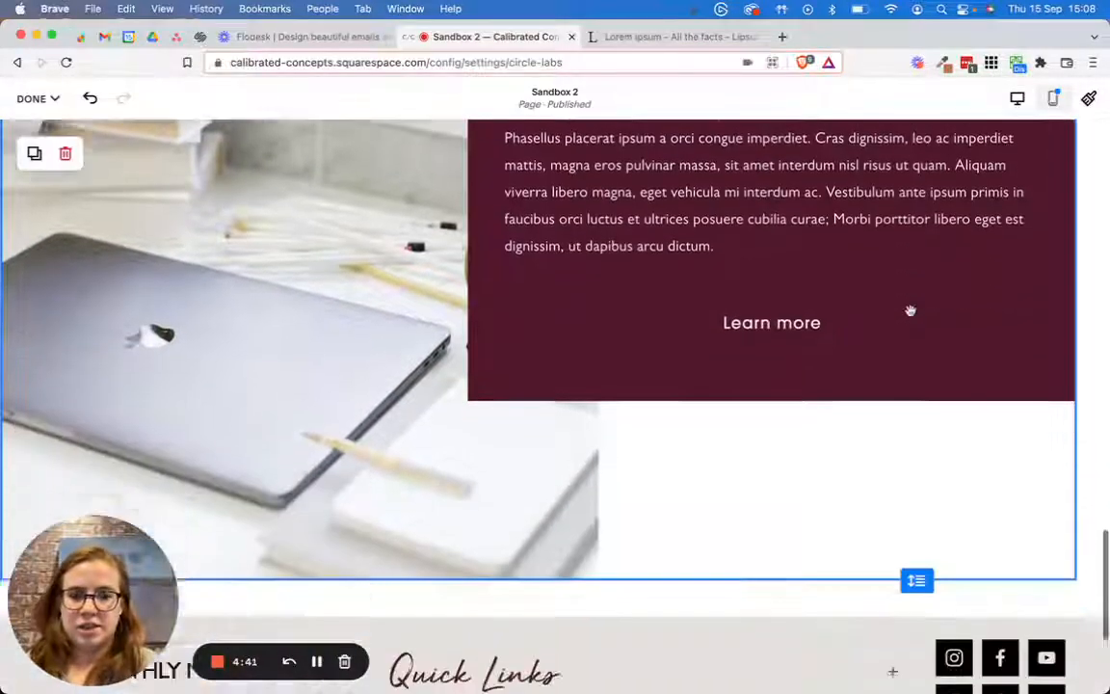
pyautogui.scroll(5, 909, 314)
pyautogui.scroll(-10, 910, 318)
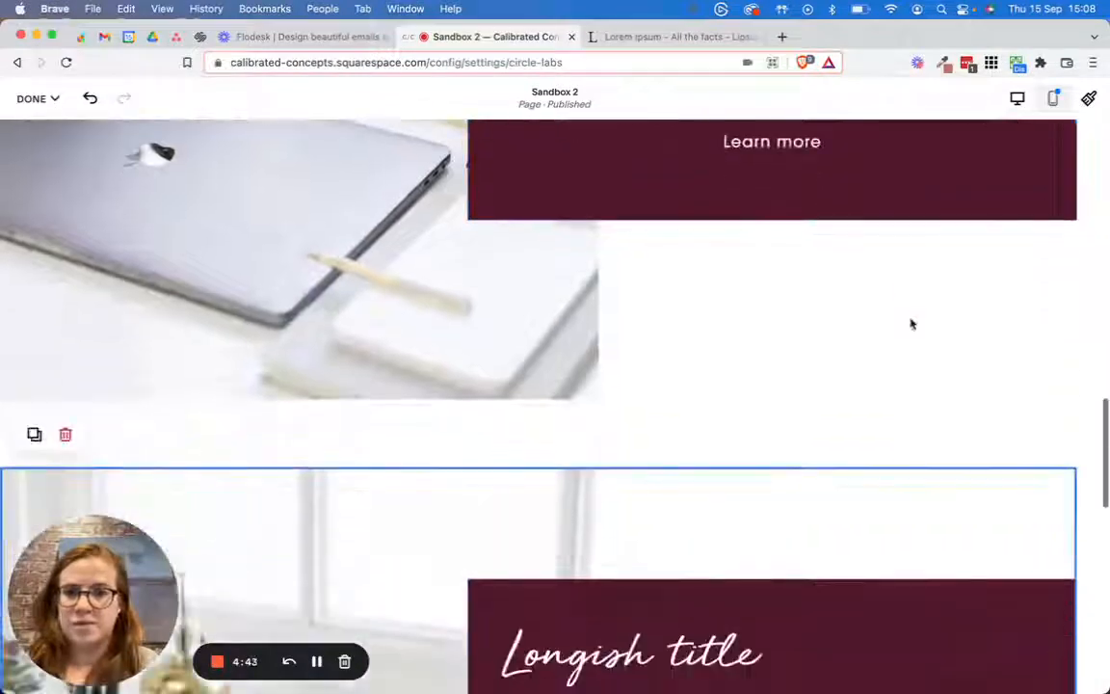
pyautogui.scroll(-3, 910, 318)
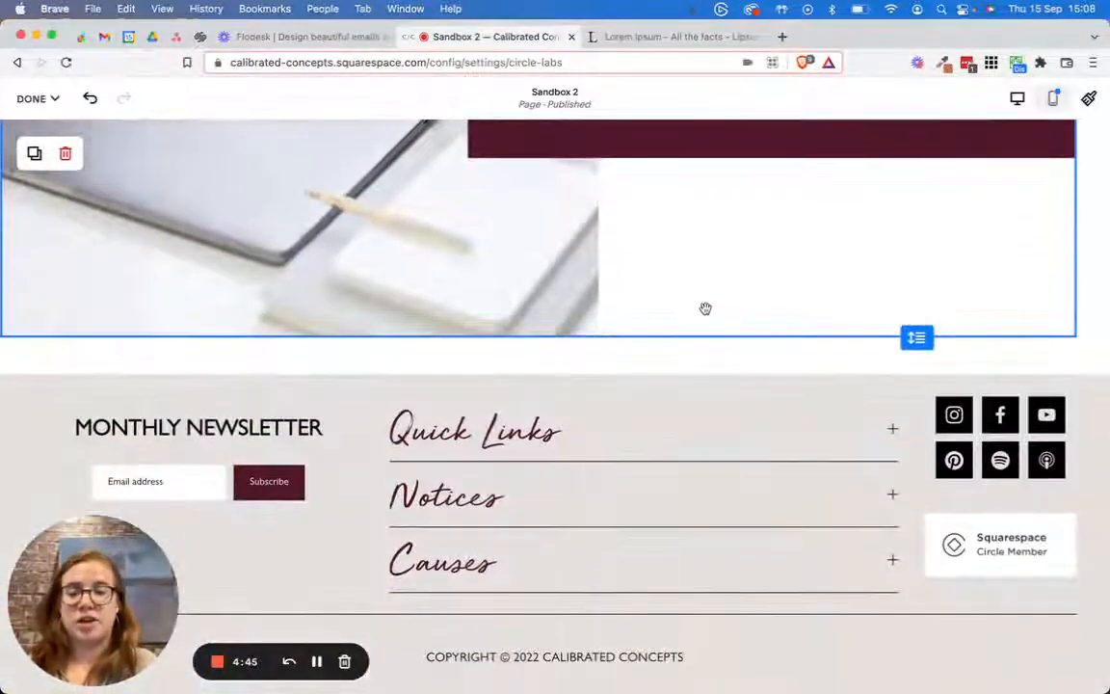
# Examine the copied layout's text card and Learn more button as individual blocks, including the card's block options.
pyautogui.click(37, 97)
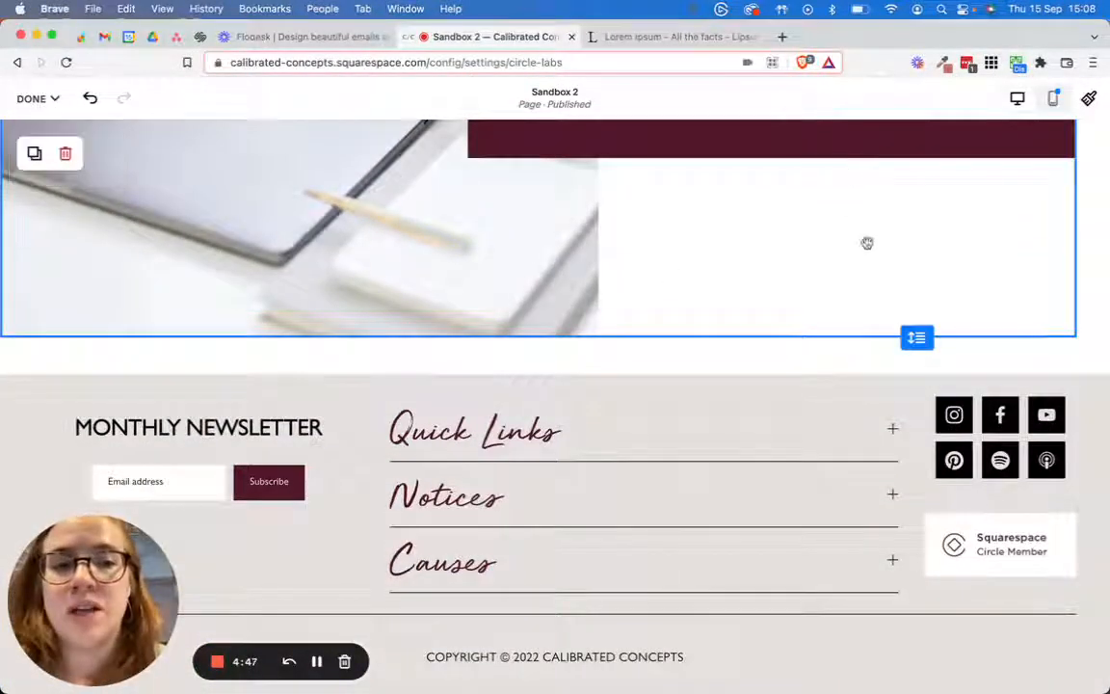
pyautogui.scroll(2, 915, 275)
pyautogui.scroll(5, 586, 193)
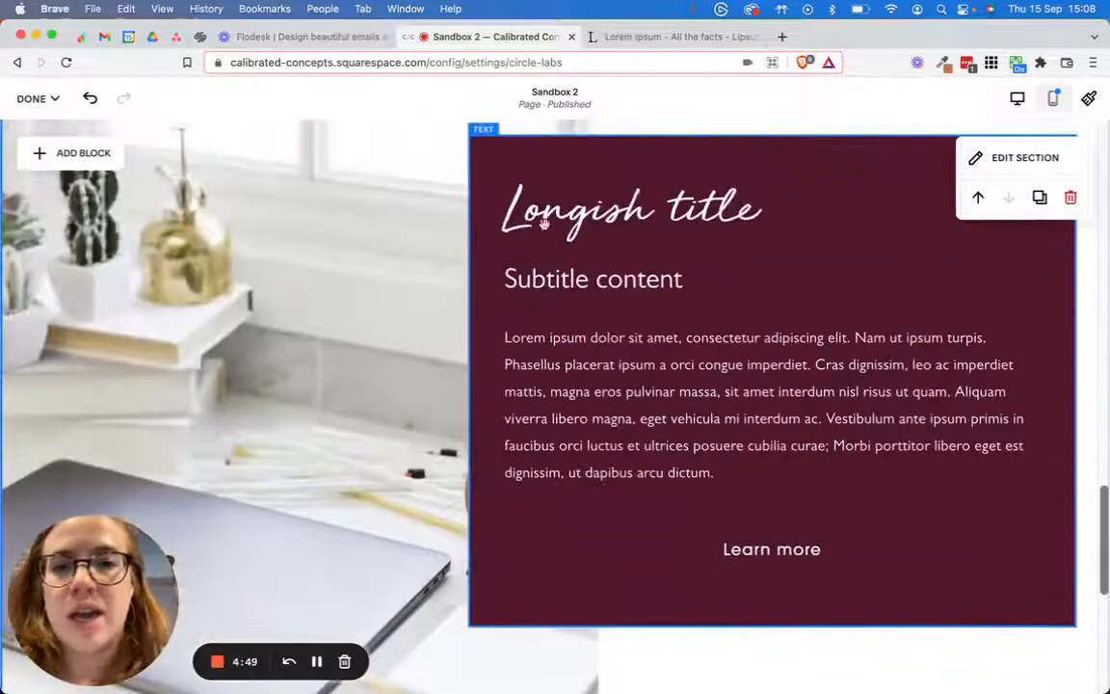
pyautogui.click(578, 170)
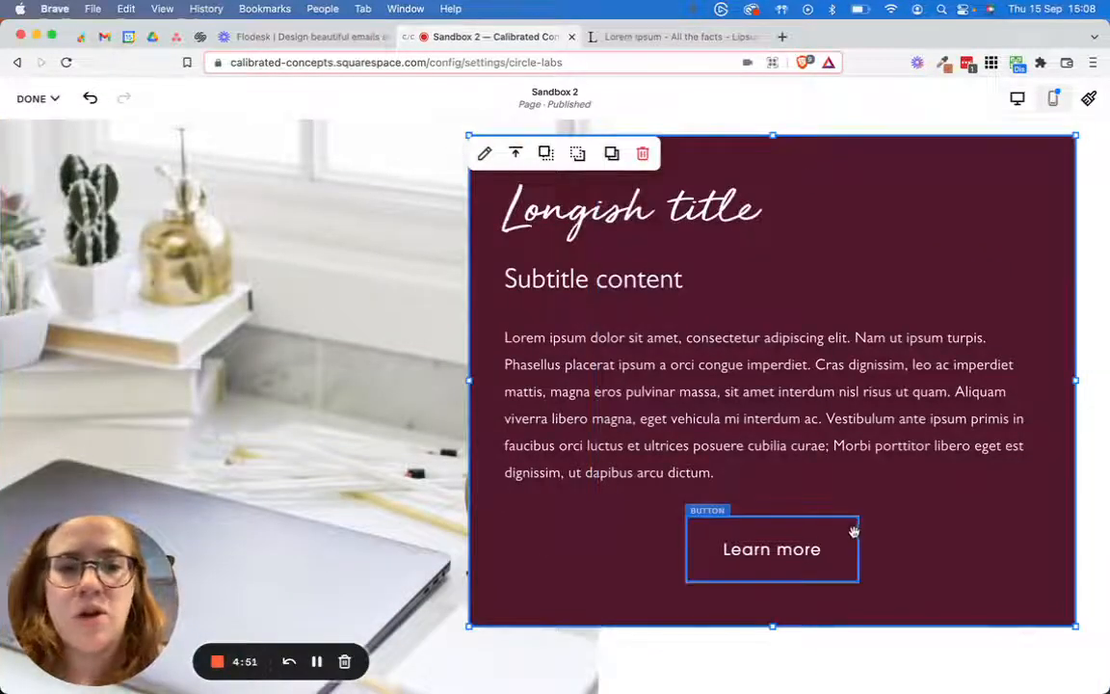
pyautogui.click(772, 494)
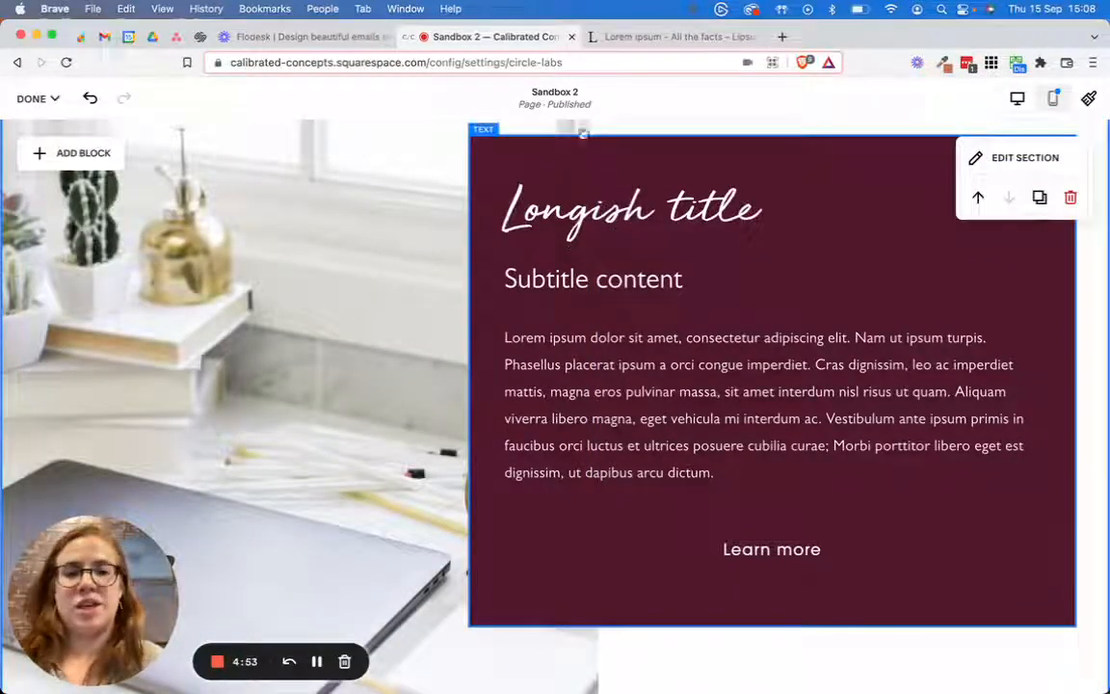
pyautogui.click(557, 153)
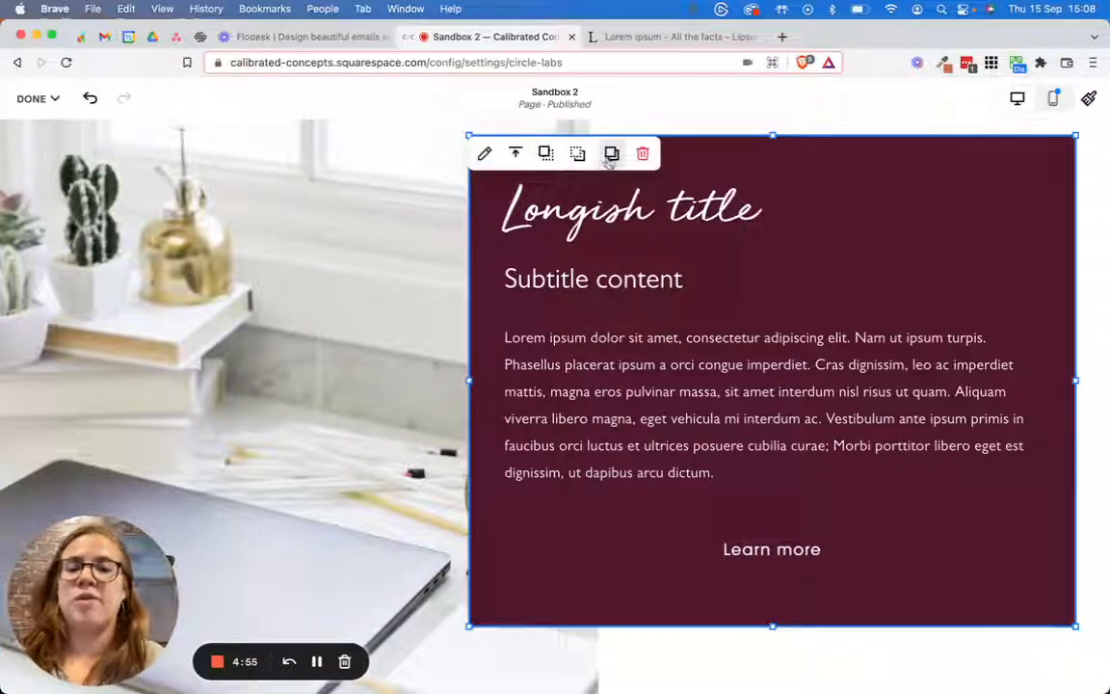
pyautogui.scroll(2, 753, 302)
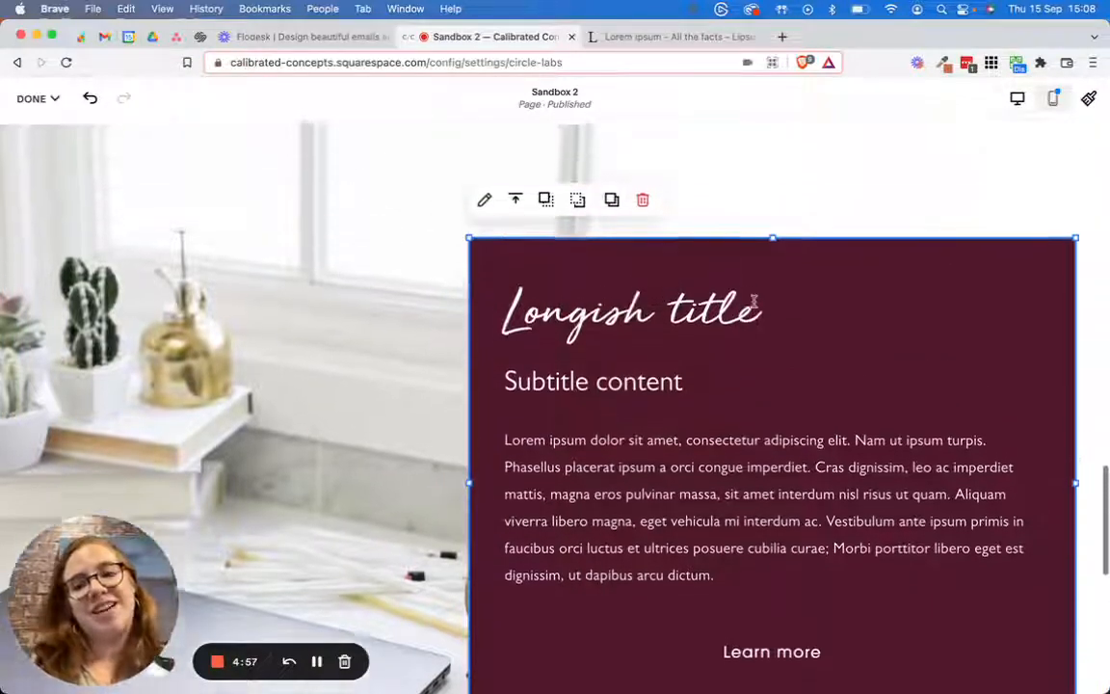